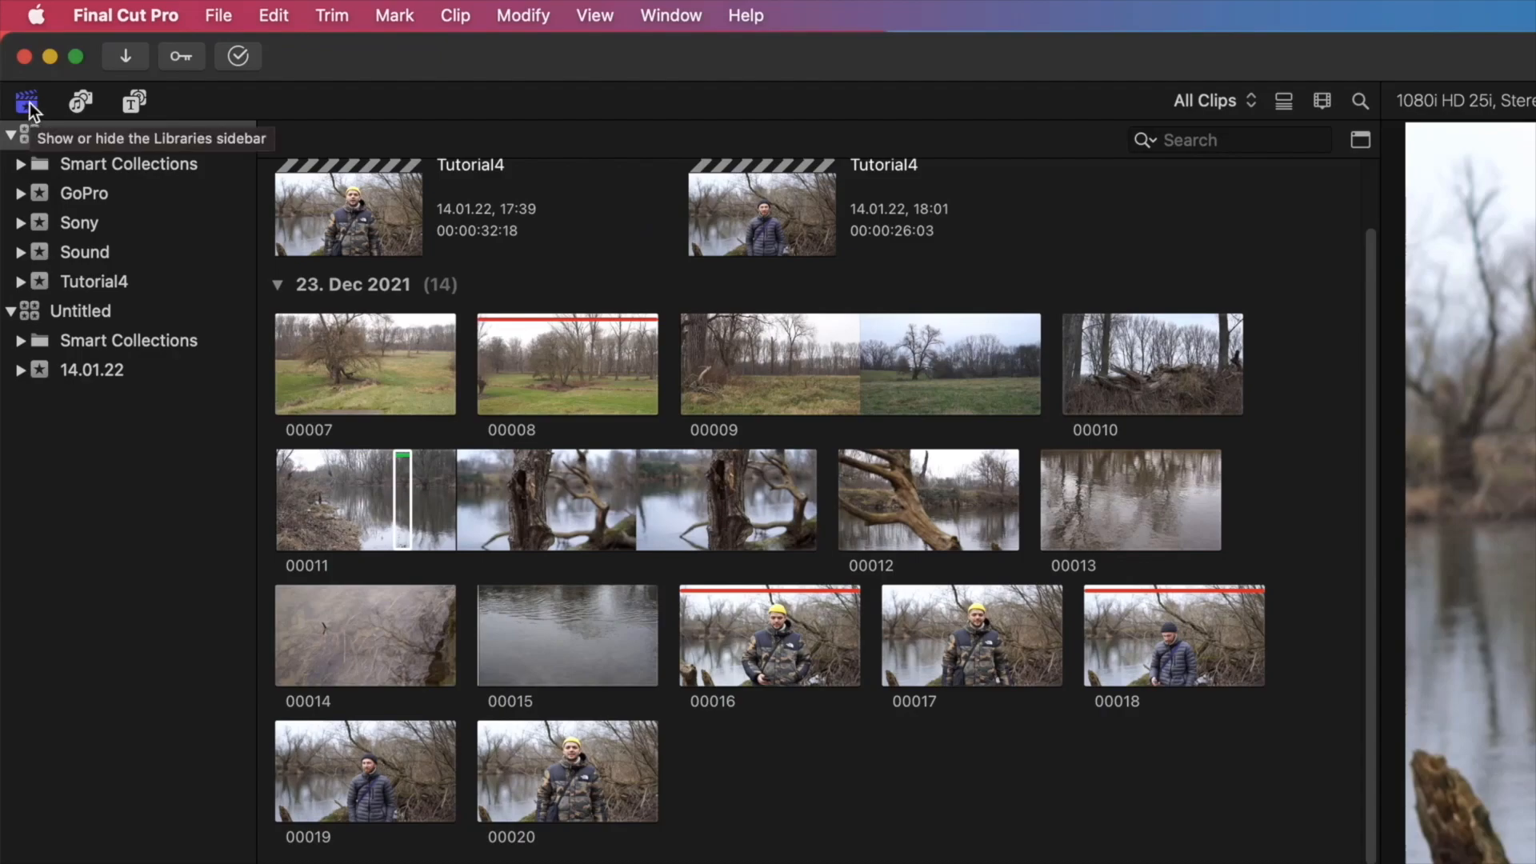
Step: Hide and reshow the Libraries sidebar, and browse the Sound Effects collection
click(29, 102)
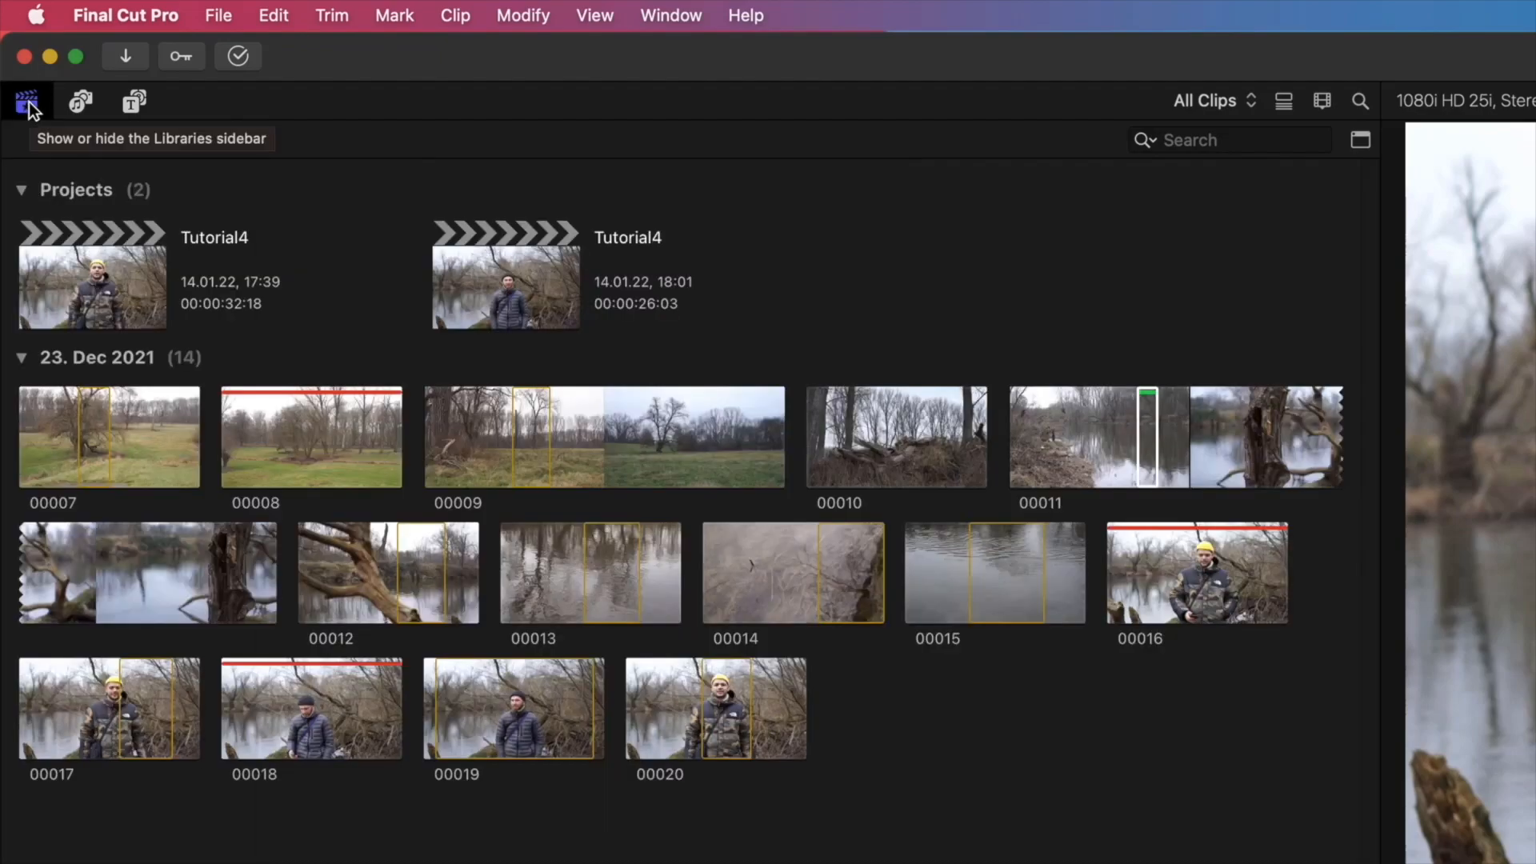
click(29, 103)
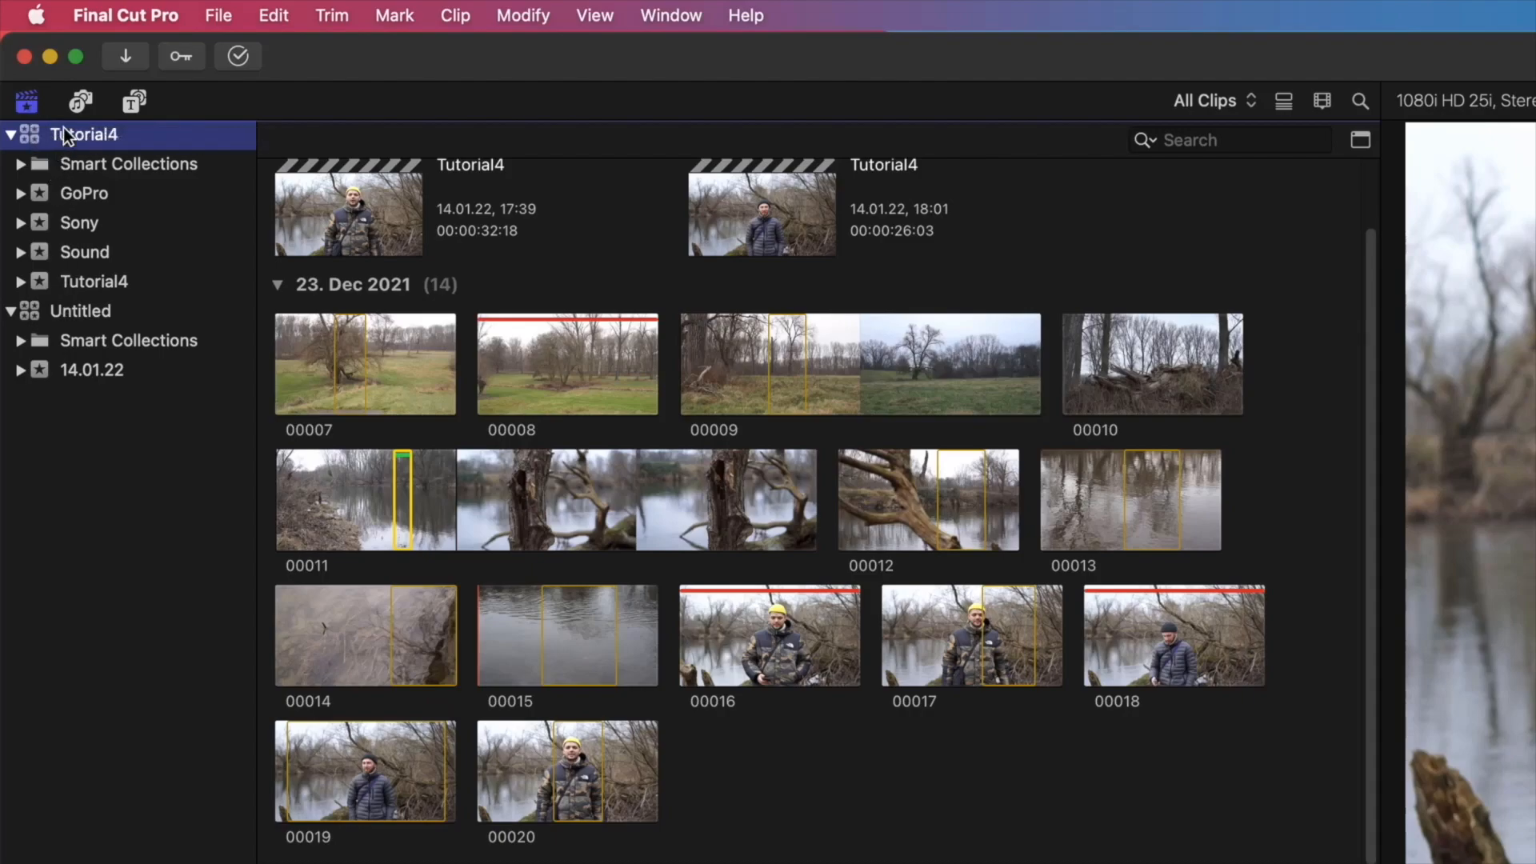
click(80, 102)
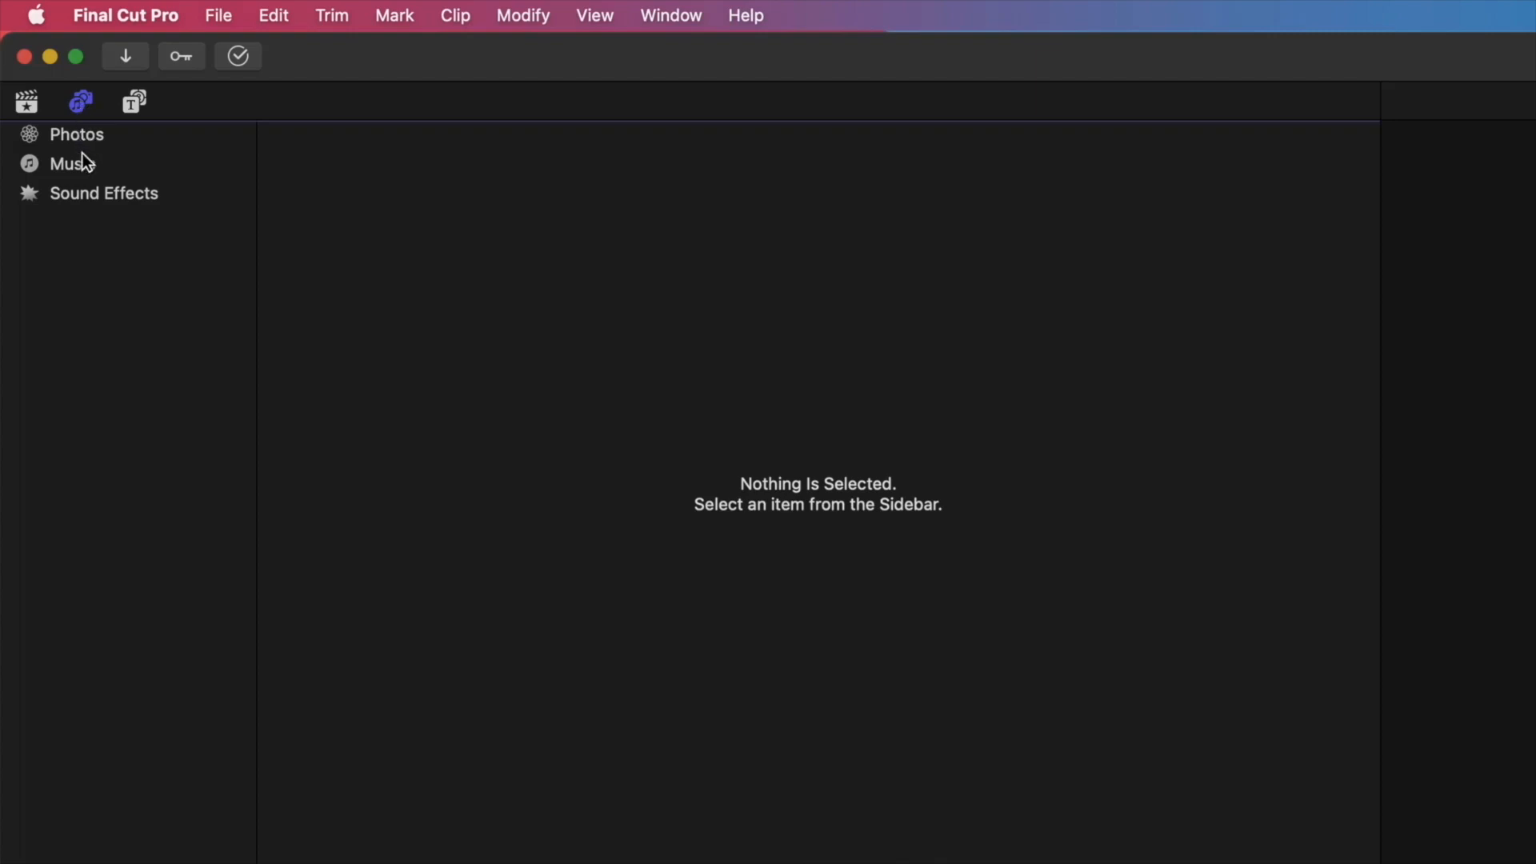
click(100, 194)
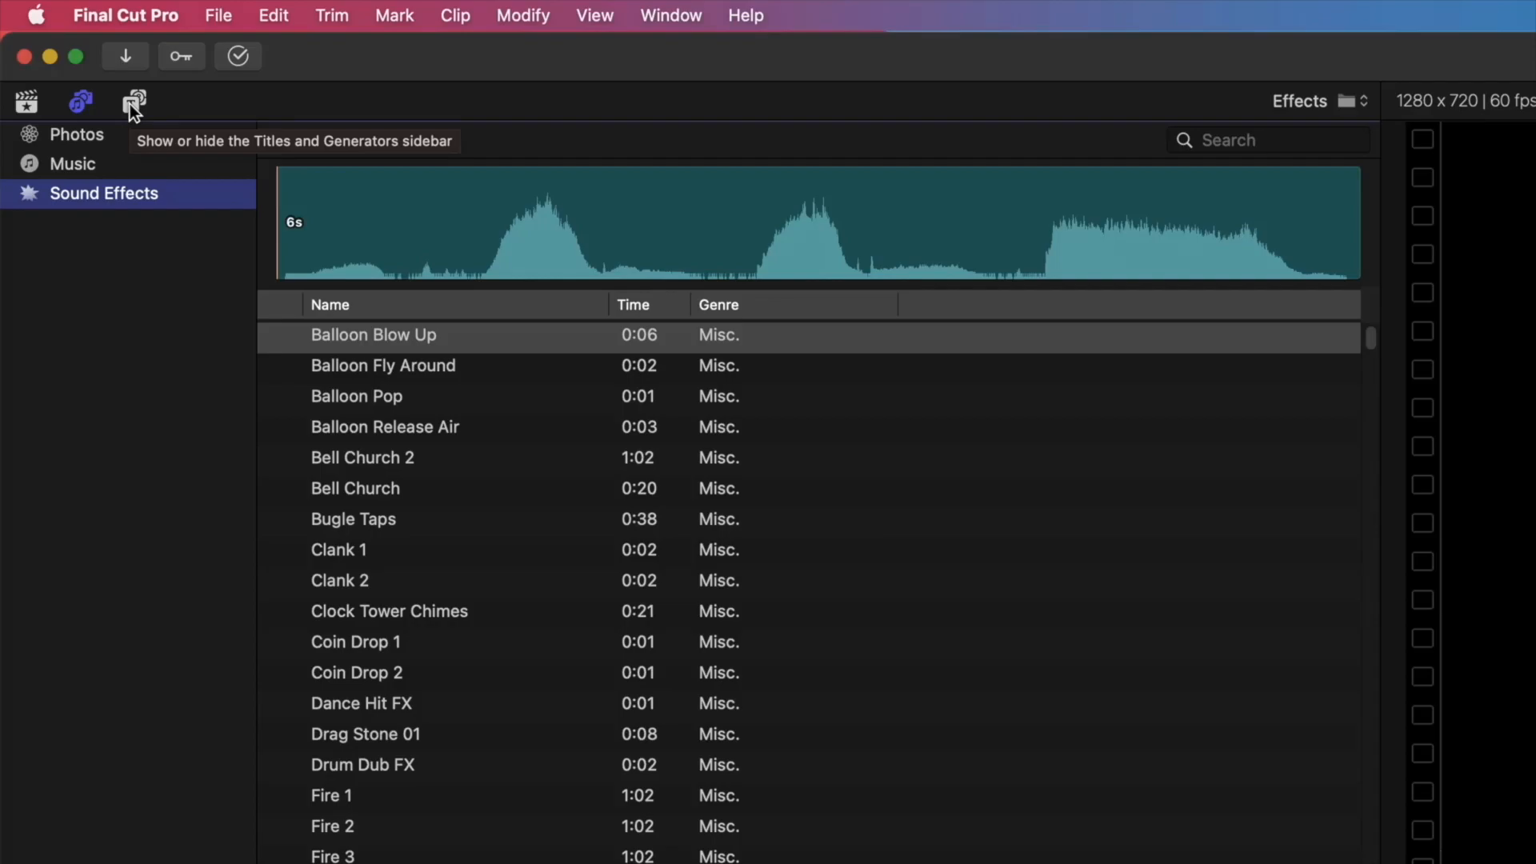
Step: Browse the installed titles and the Backgrounds generators, and return to the libraries' clips
click(132, 109)
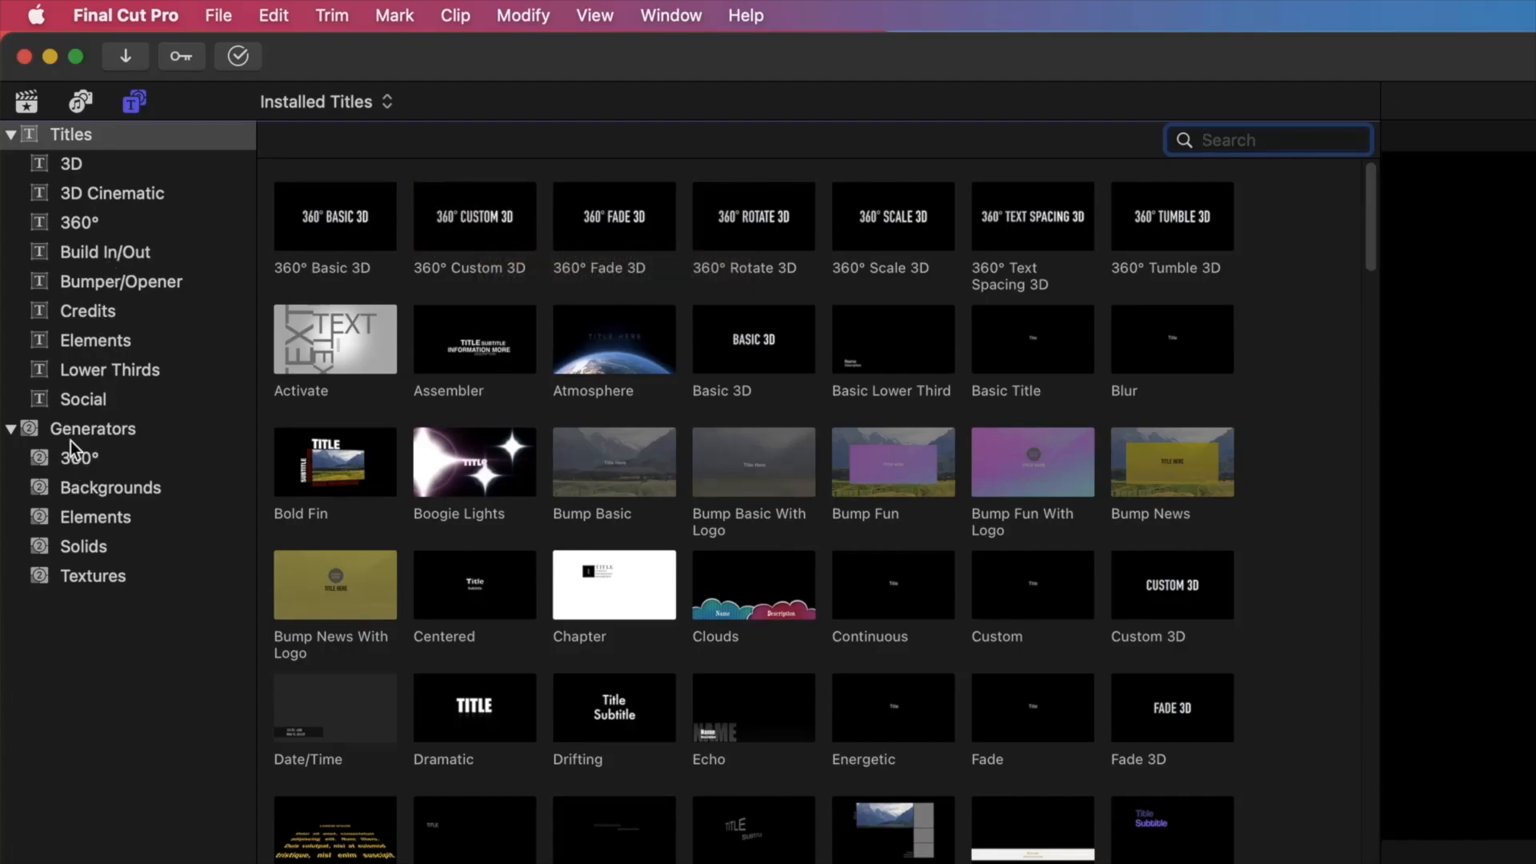
click(74, 462)
click(79, 488)
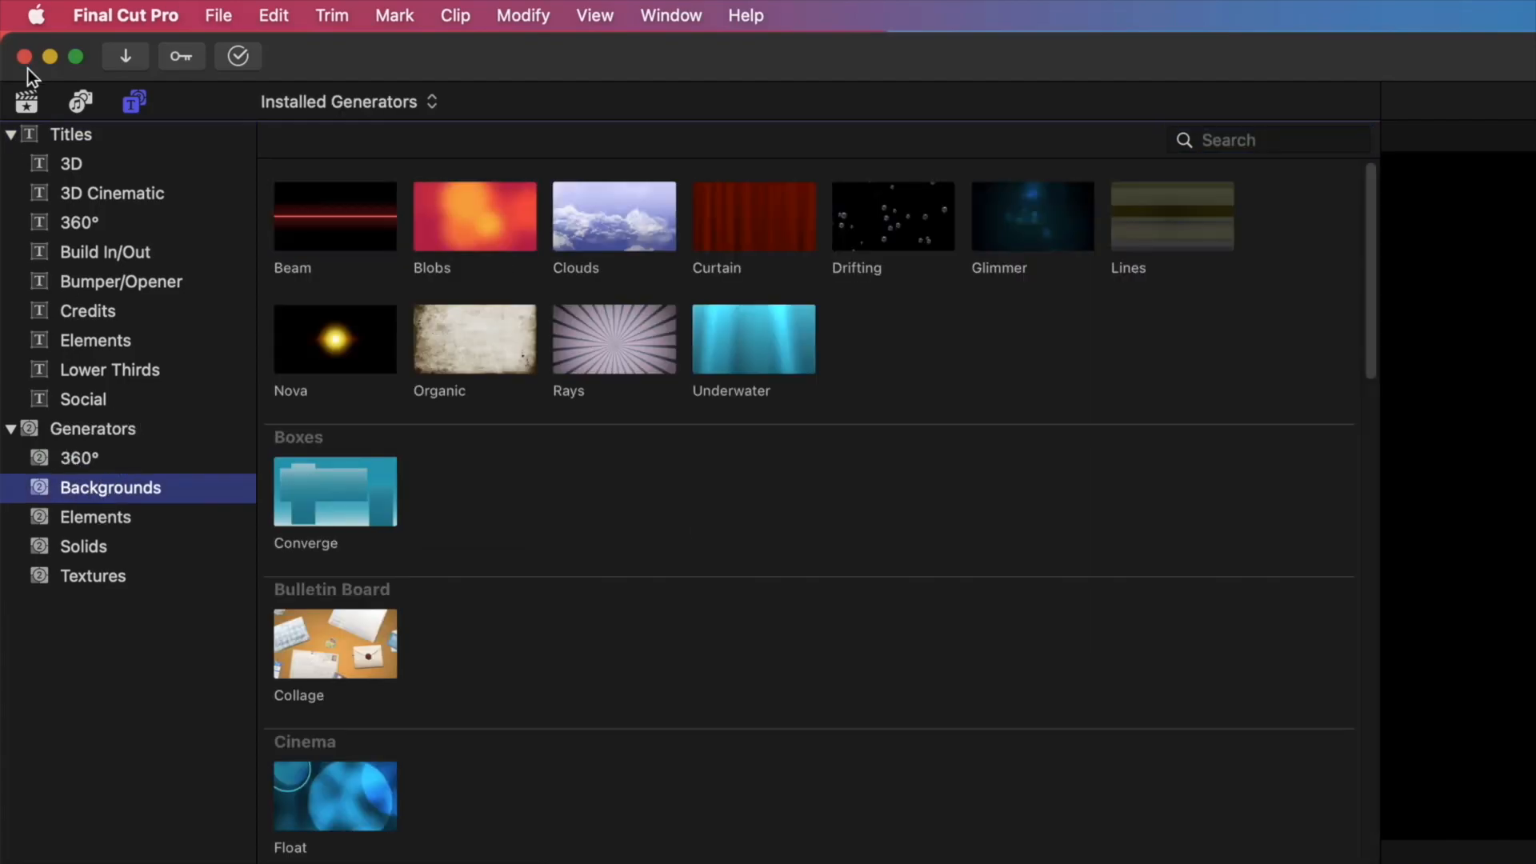
click(28, 102)
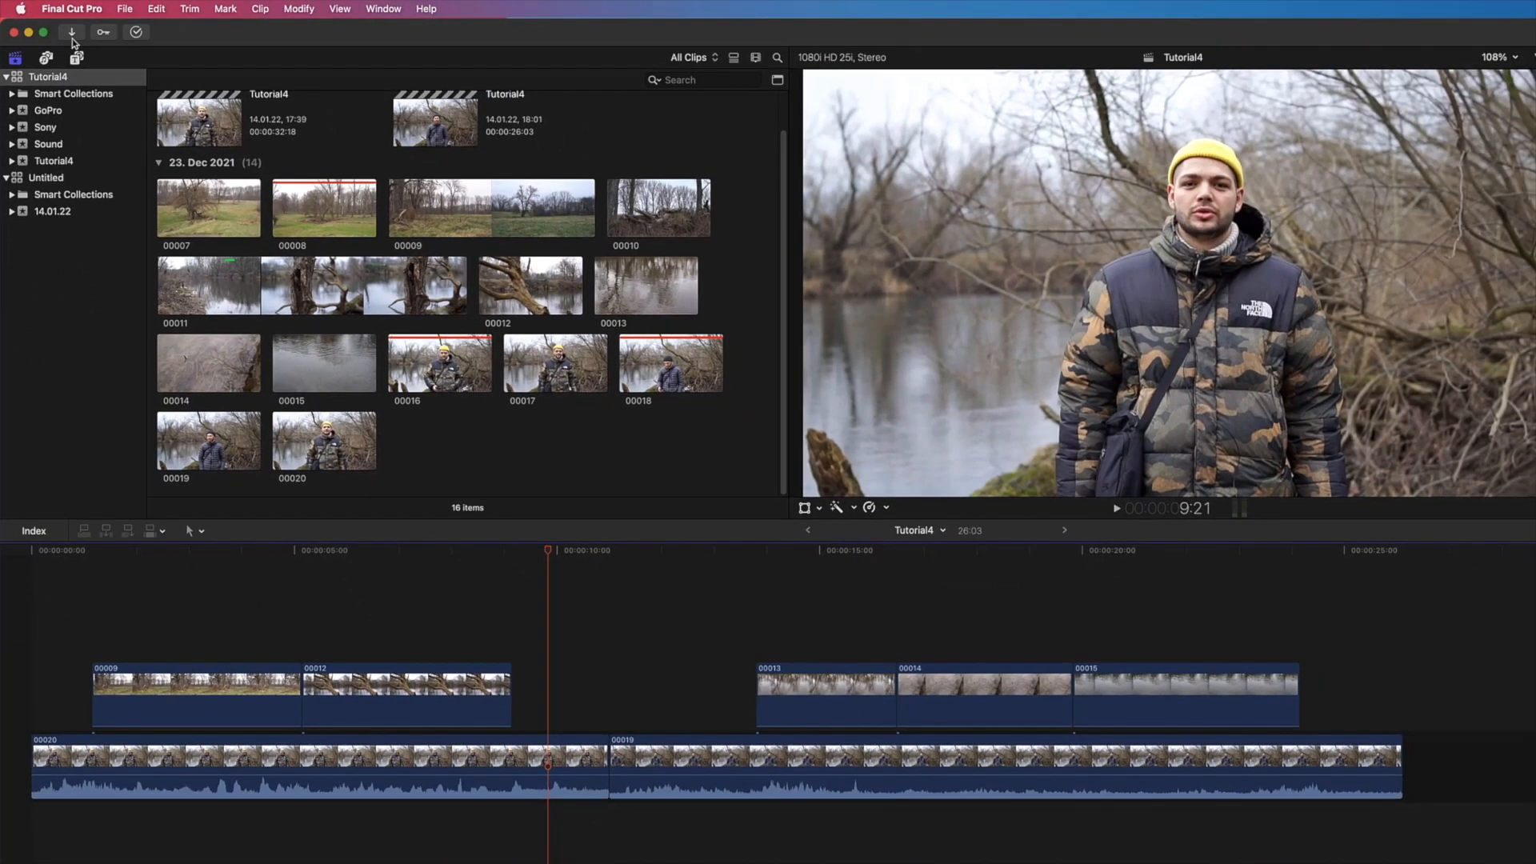
Step: View the Media Import window and the Keyword Editor, closing each one again
click(126, 56)
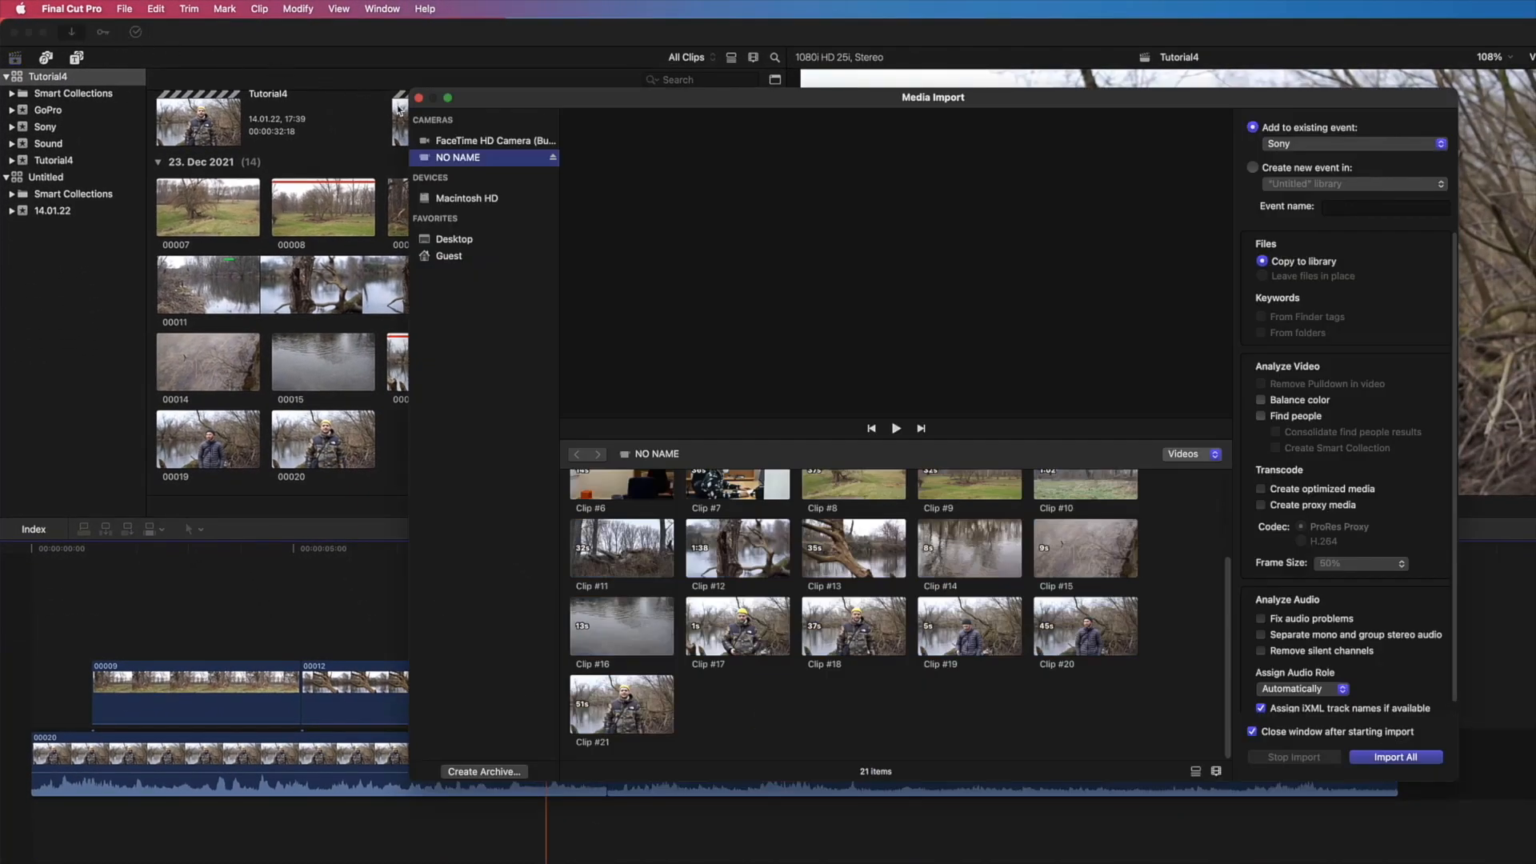
click(416, 100)
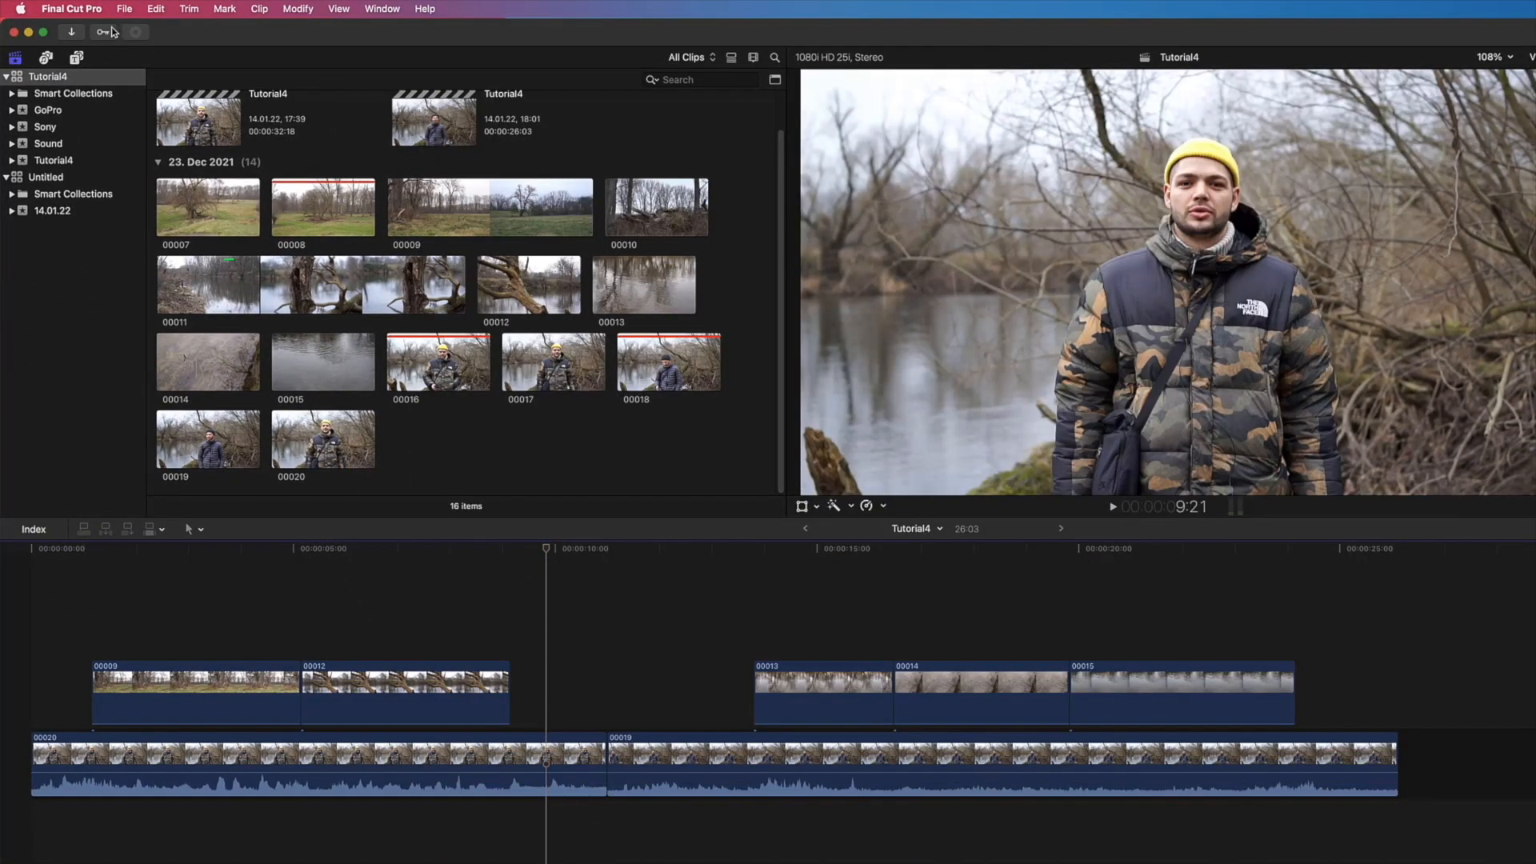
click(101, 32)
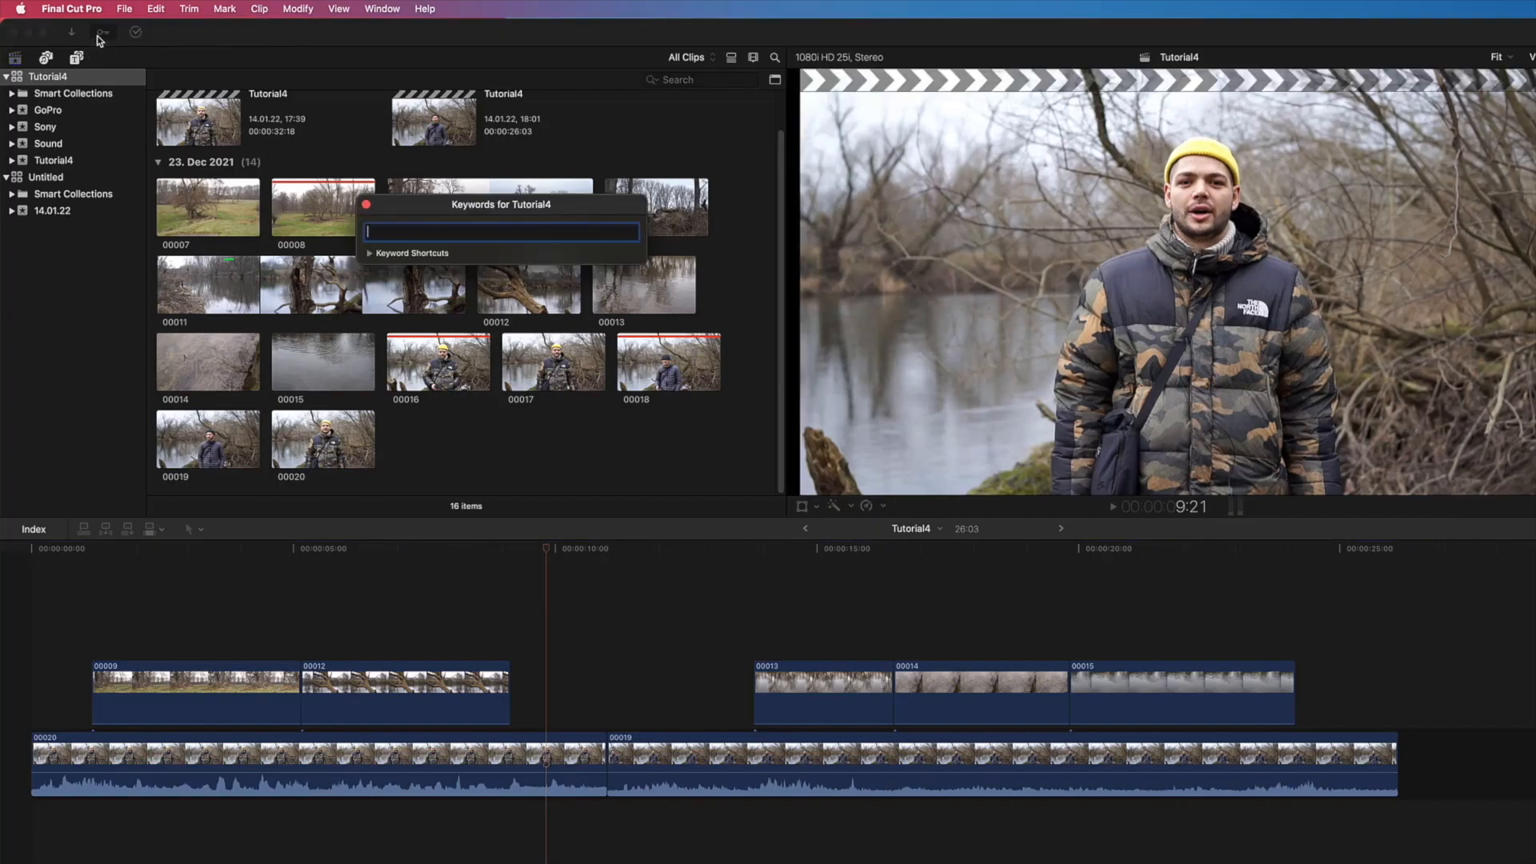
click(365, 205)
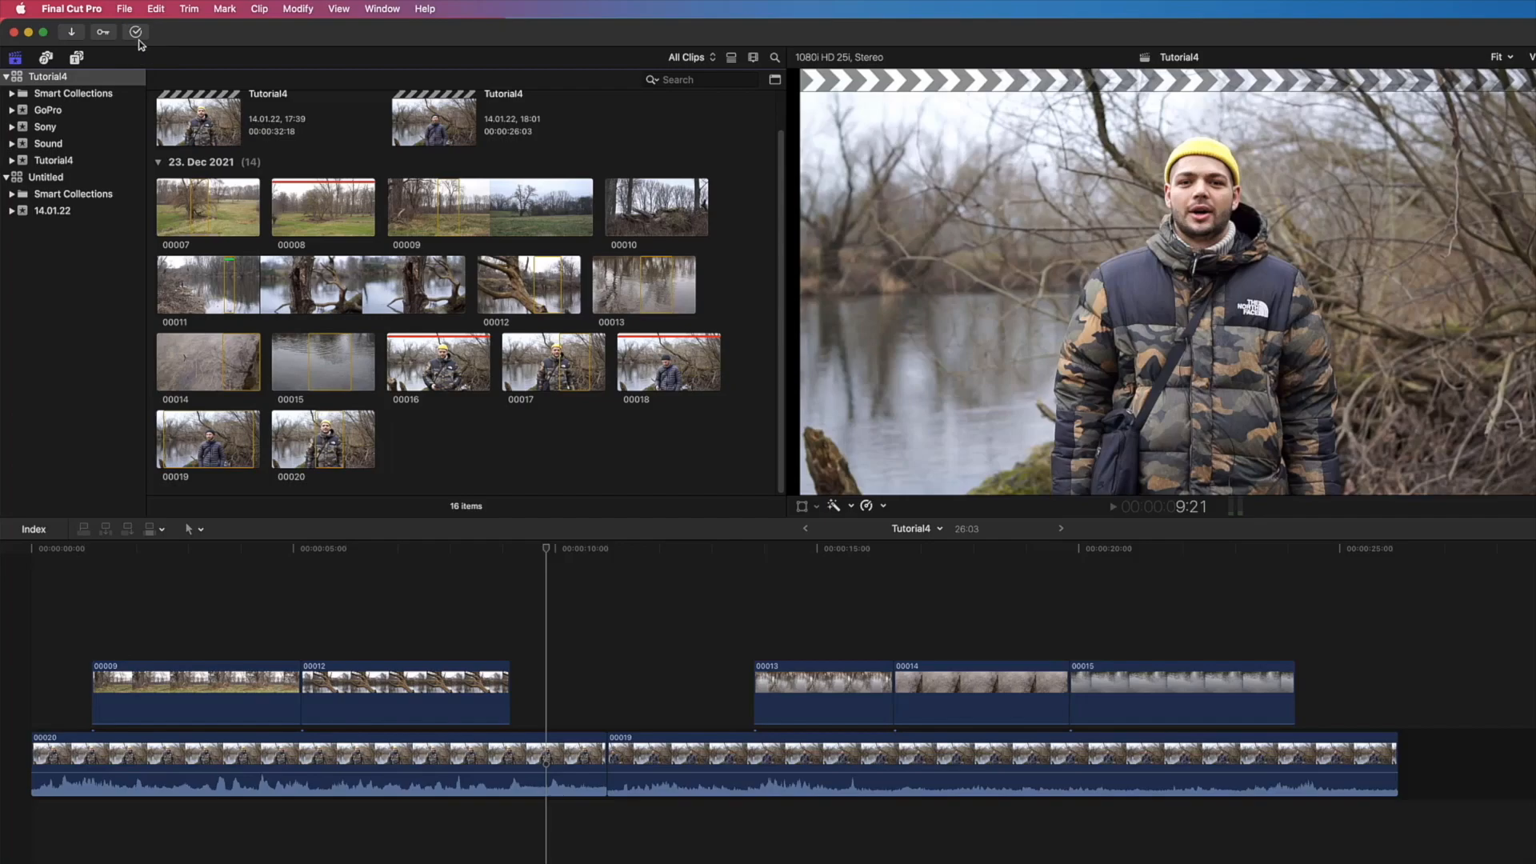
Step: Check the Background Tasks window and close it
click(137, 38)
drag(197, 109, 253, 141)
click(211, 140)
Step: Mark the selected range of clip 00009 as rejected and the selected range of clip 00012 as a favorite
click(711, 61)
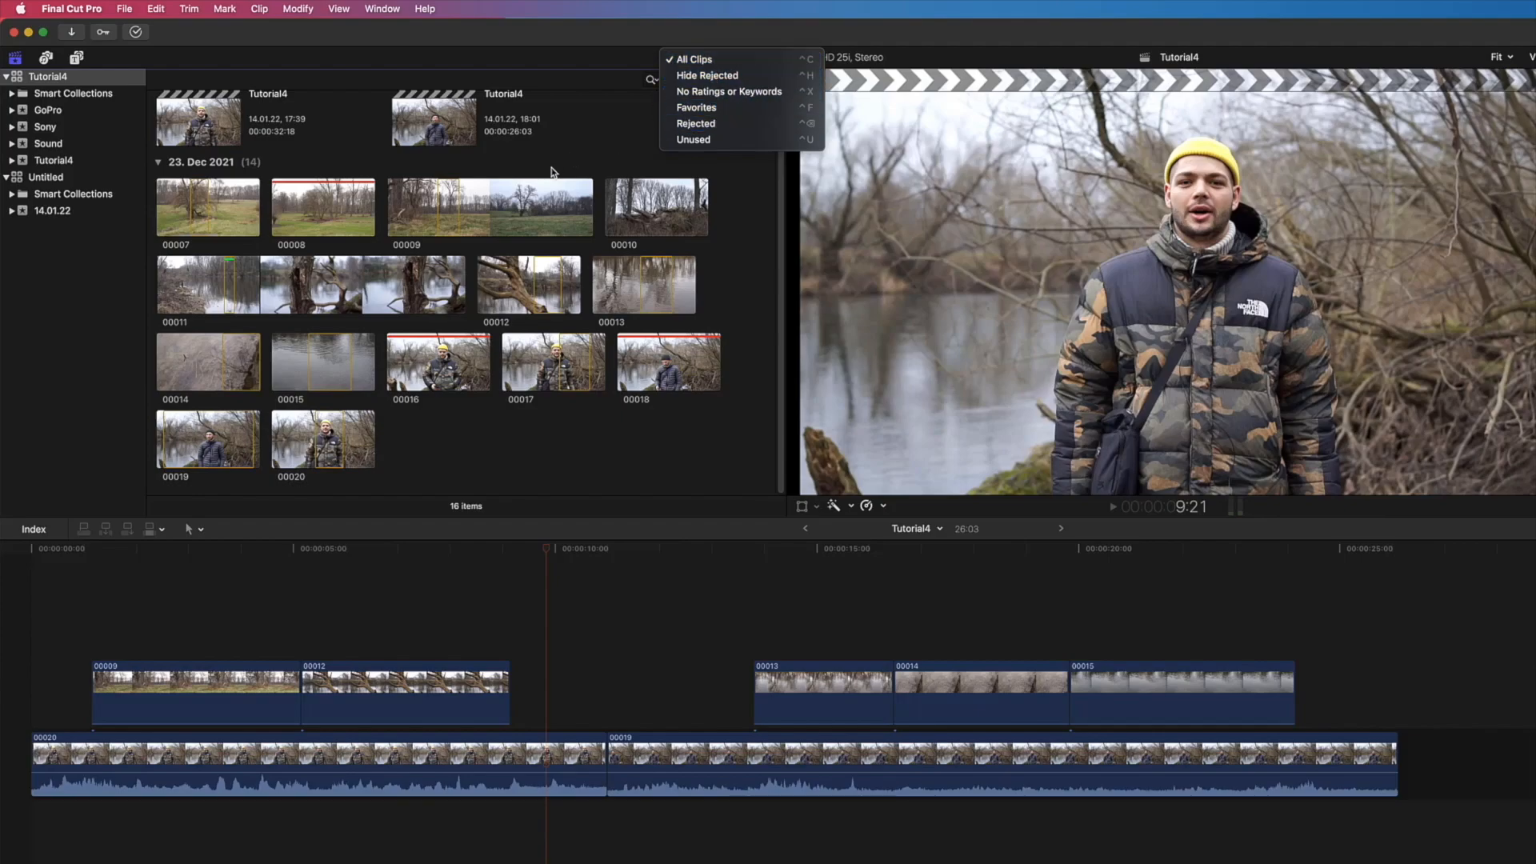
click(525, 213)
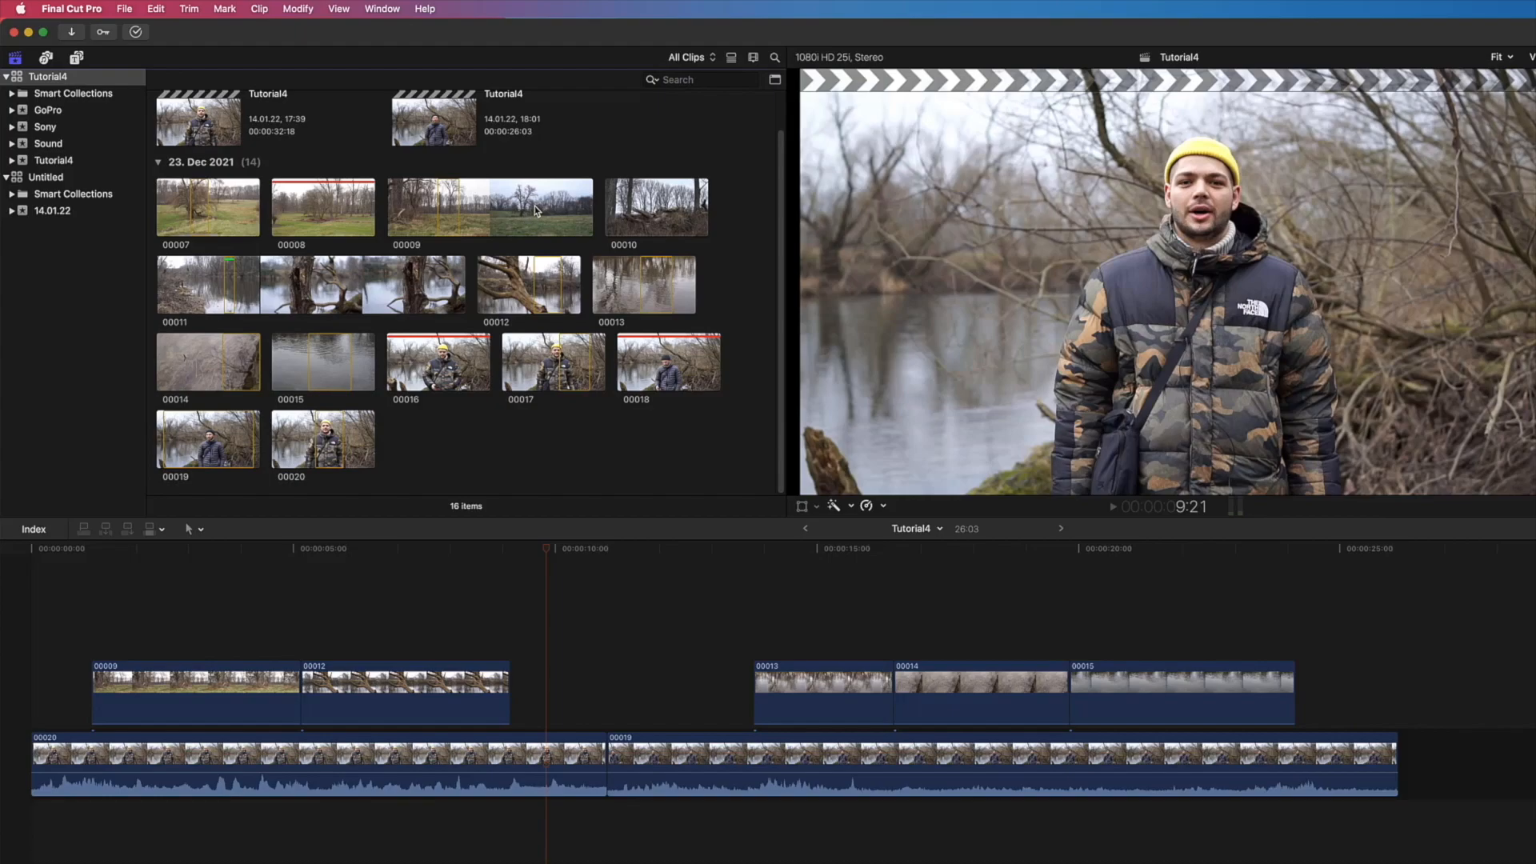
click(537, 211)
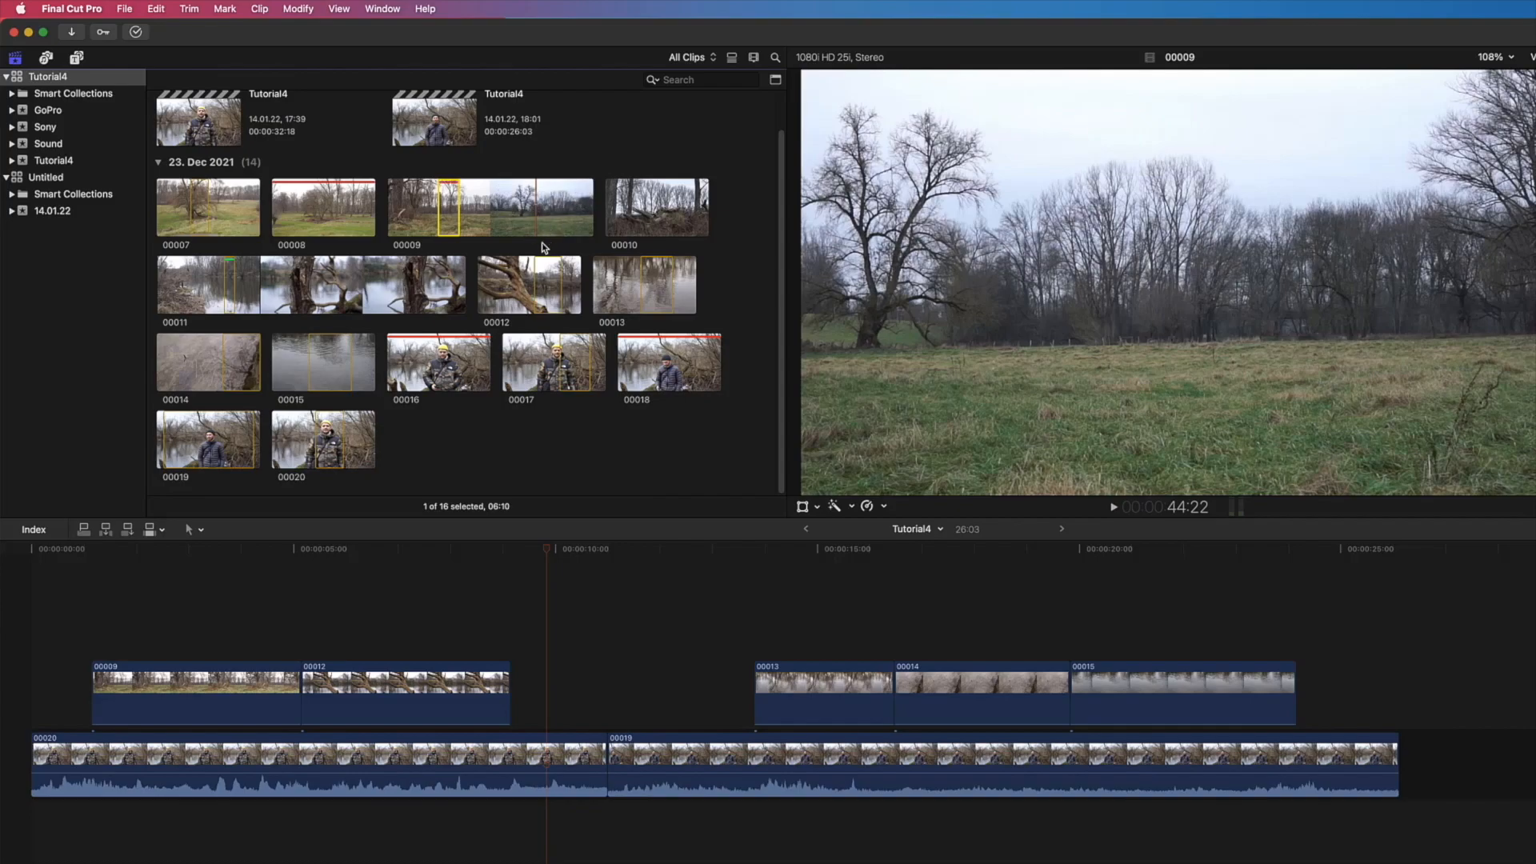
click(546, 286)
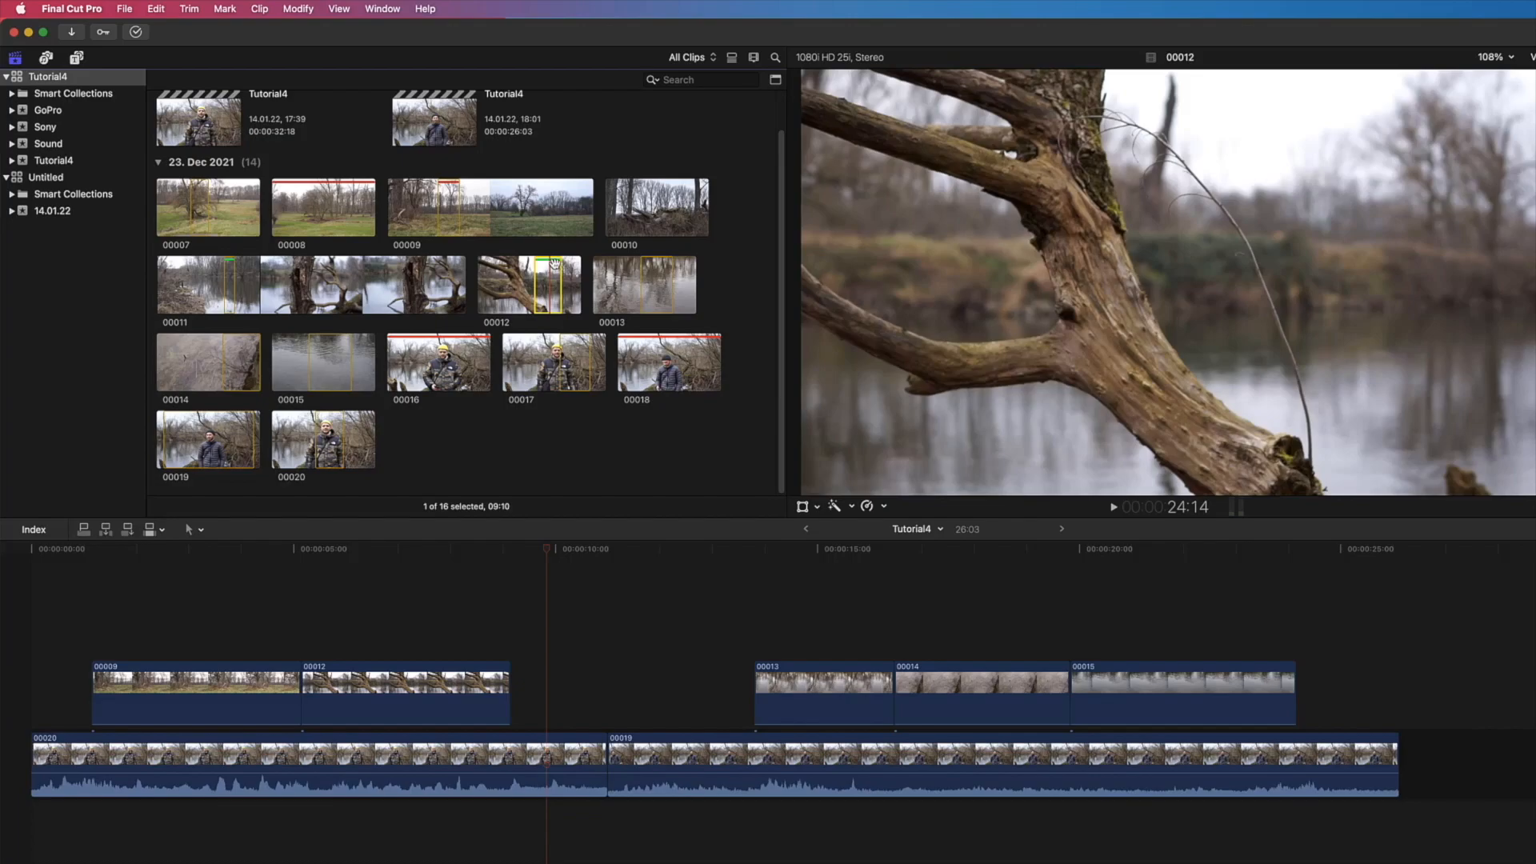
Step: Filter the browser clips with Hide Rejected, preview the Favorites filter, and set the filter back to Hide Rejected
click(692, 60)
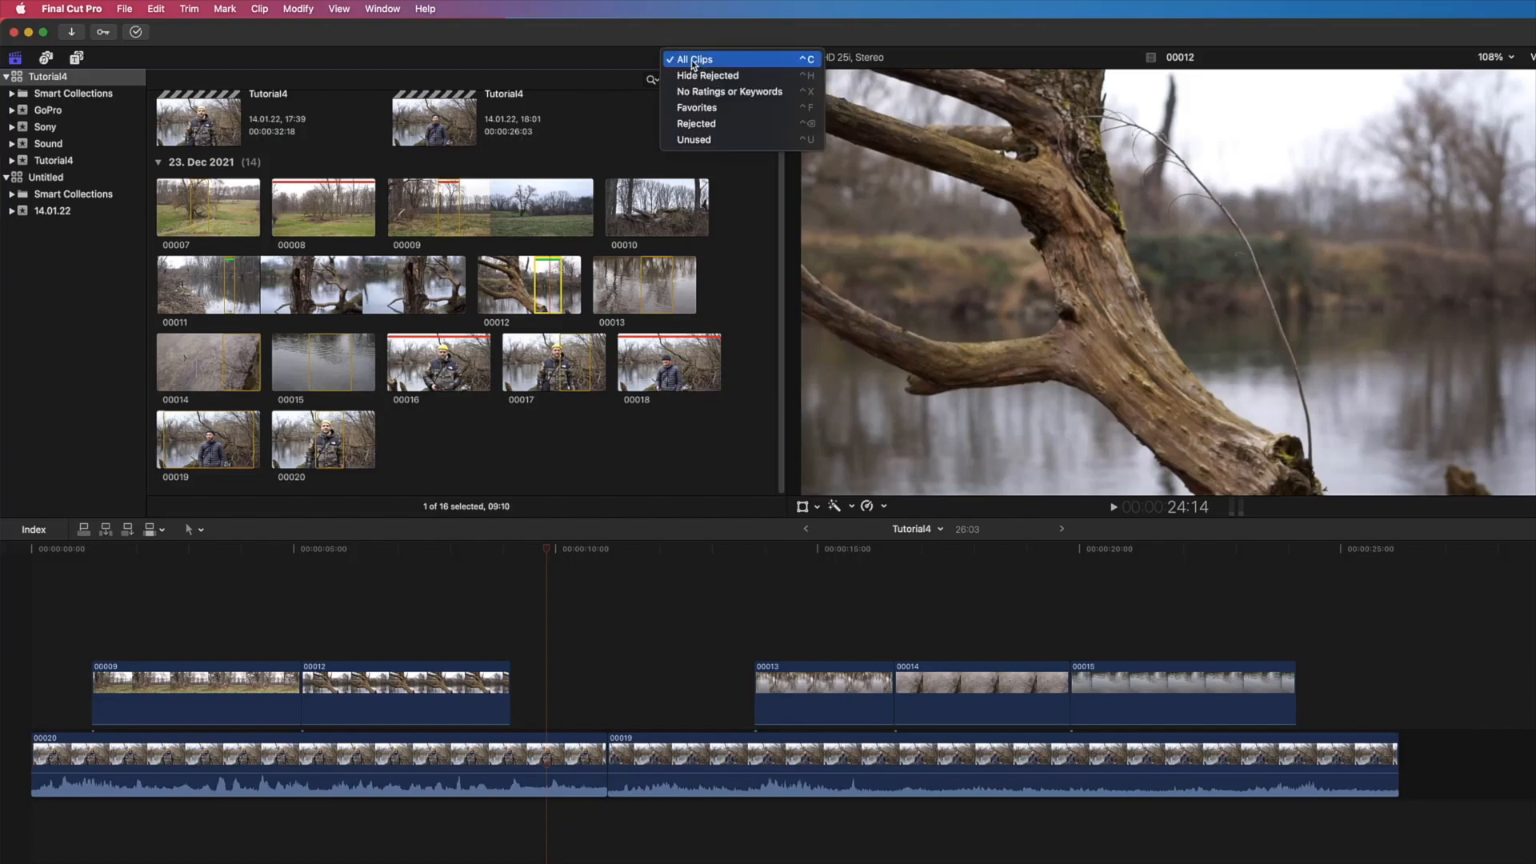
click(703, 77)
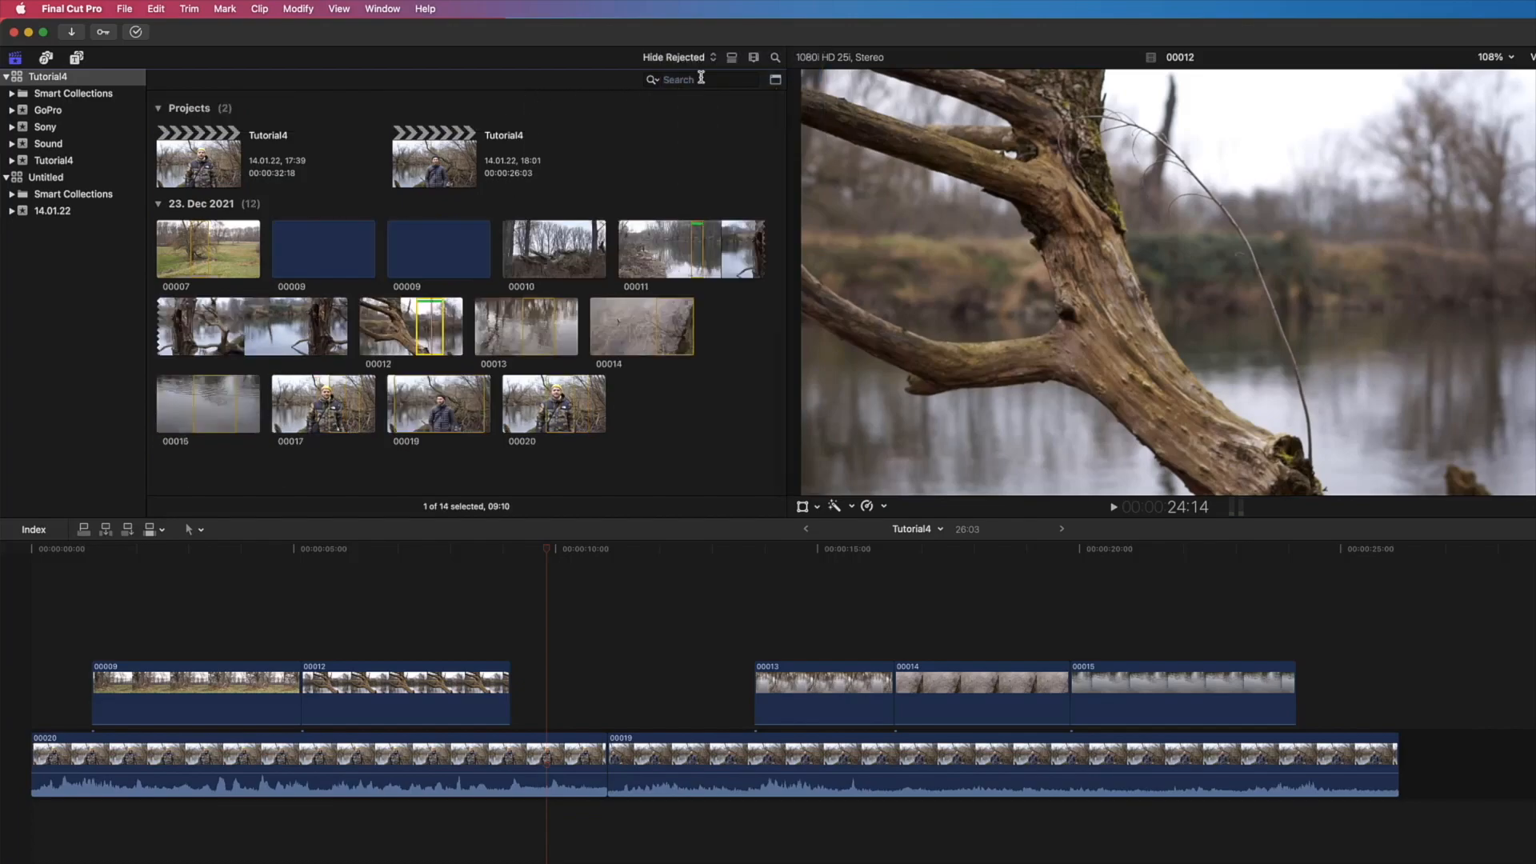
click(703, 66)
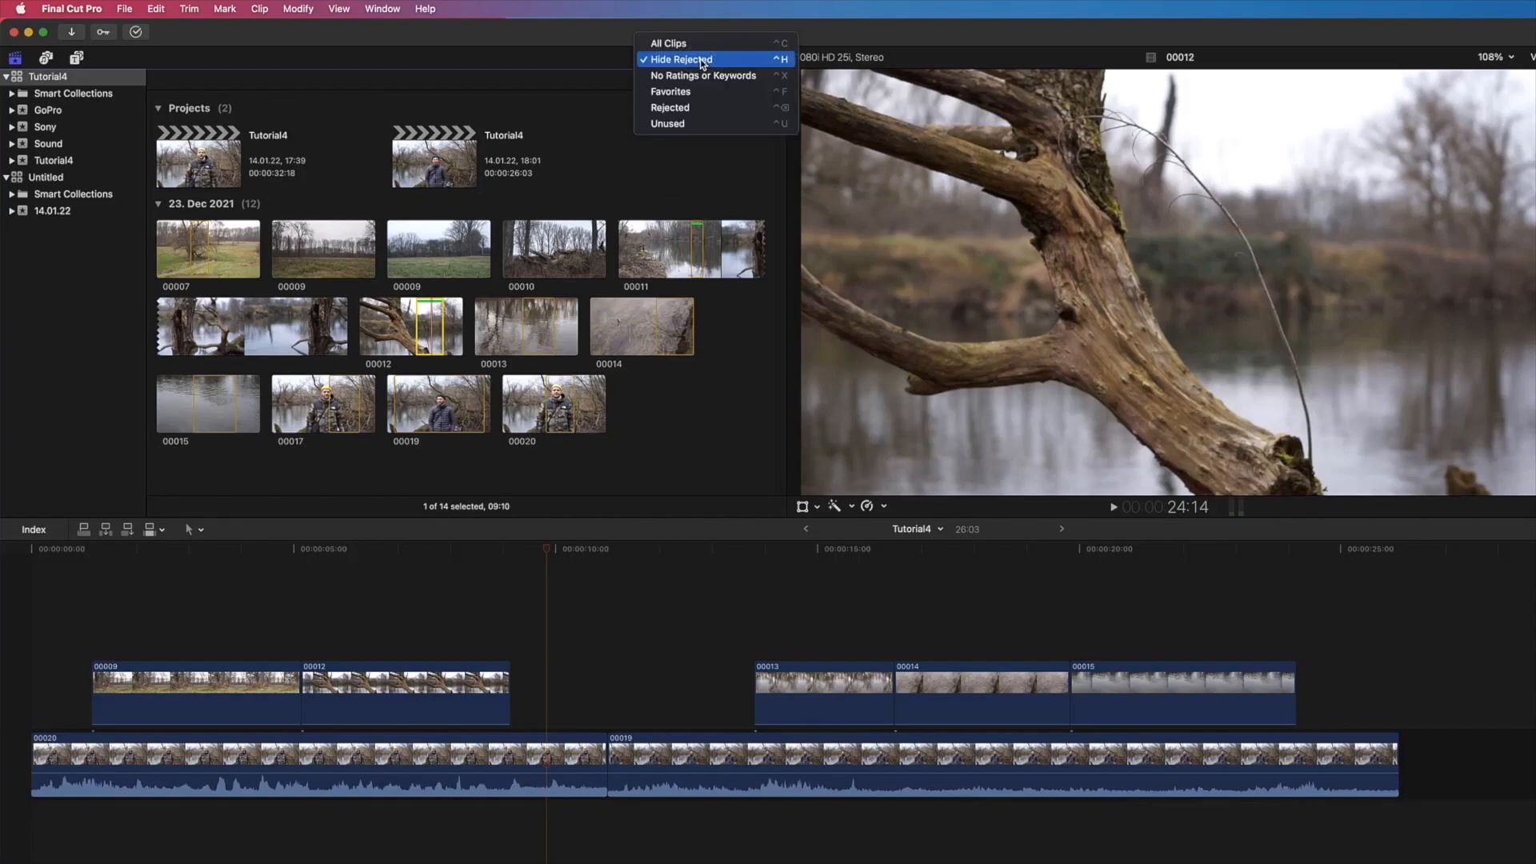
click(706, 93)
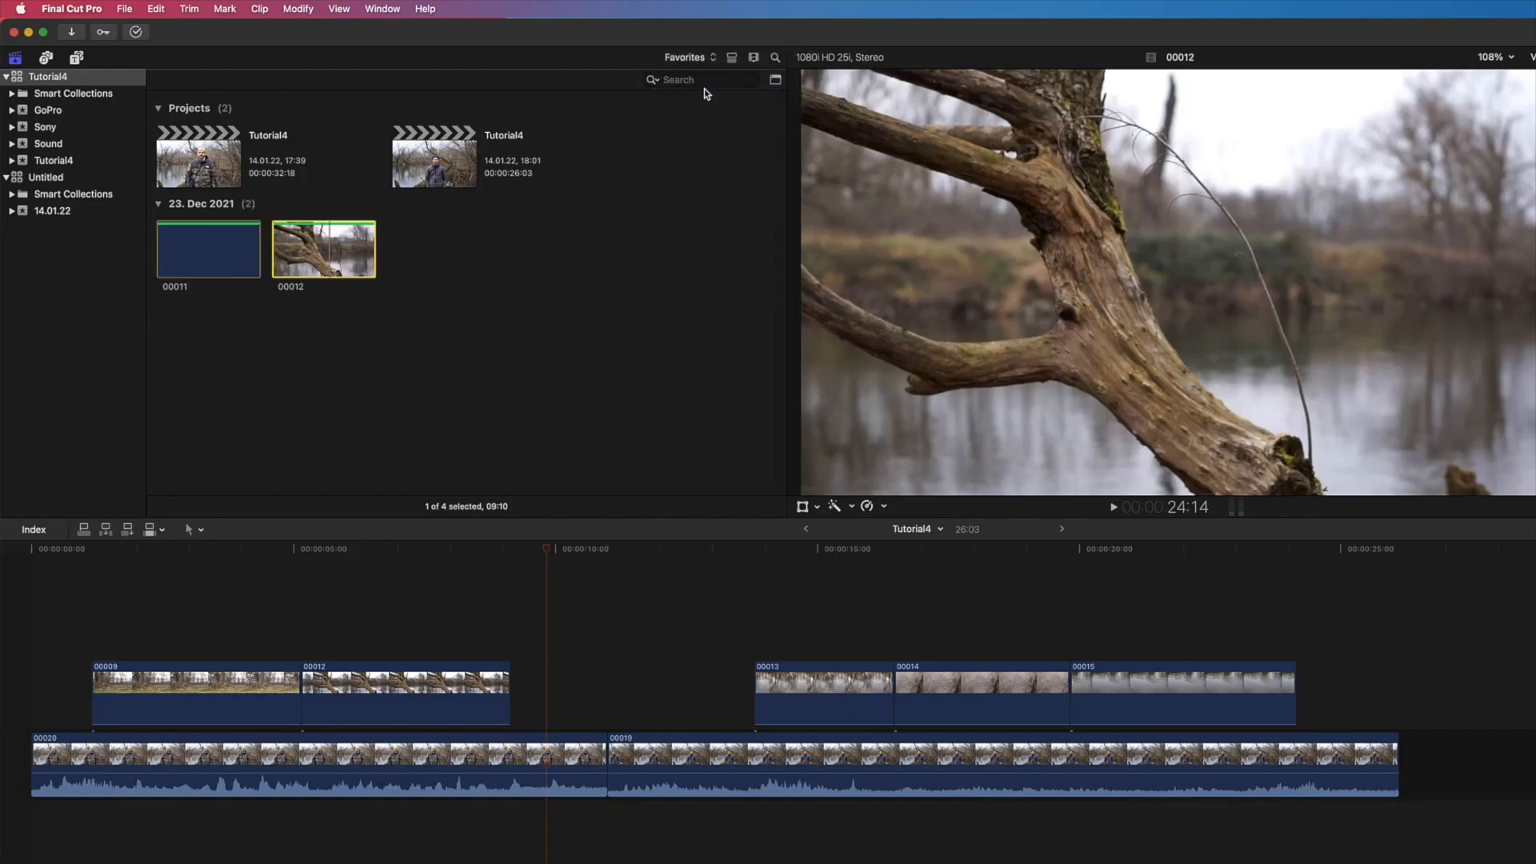
click(698, 61)
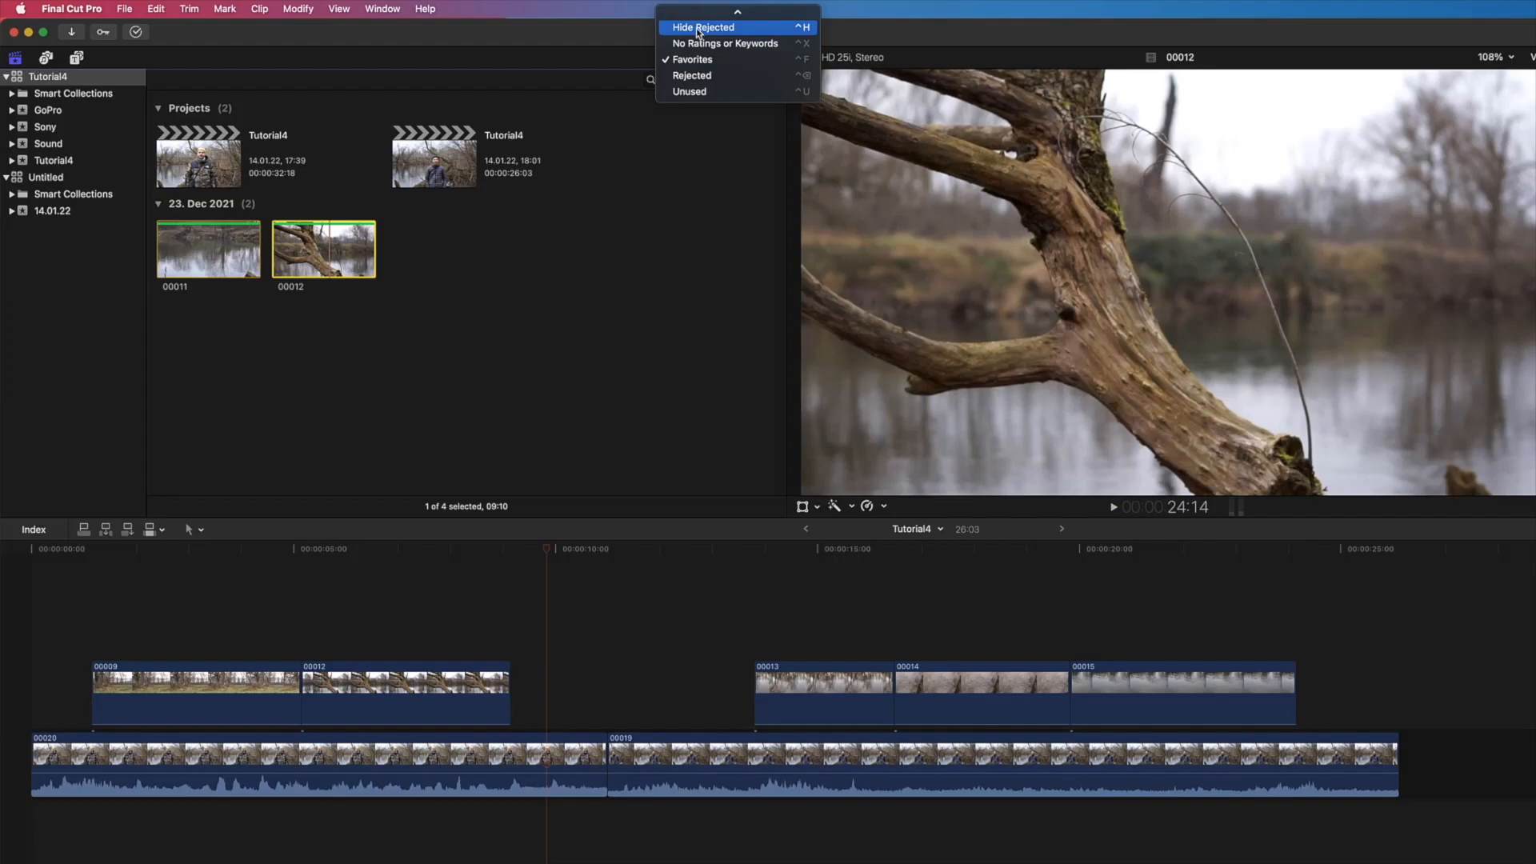
click(699, 30)
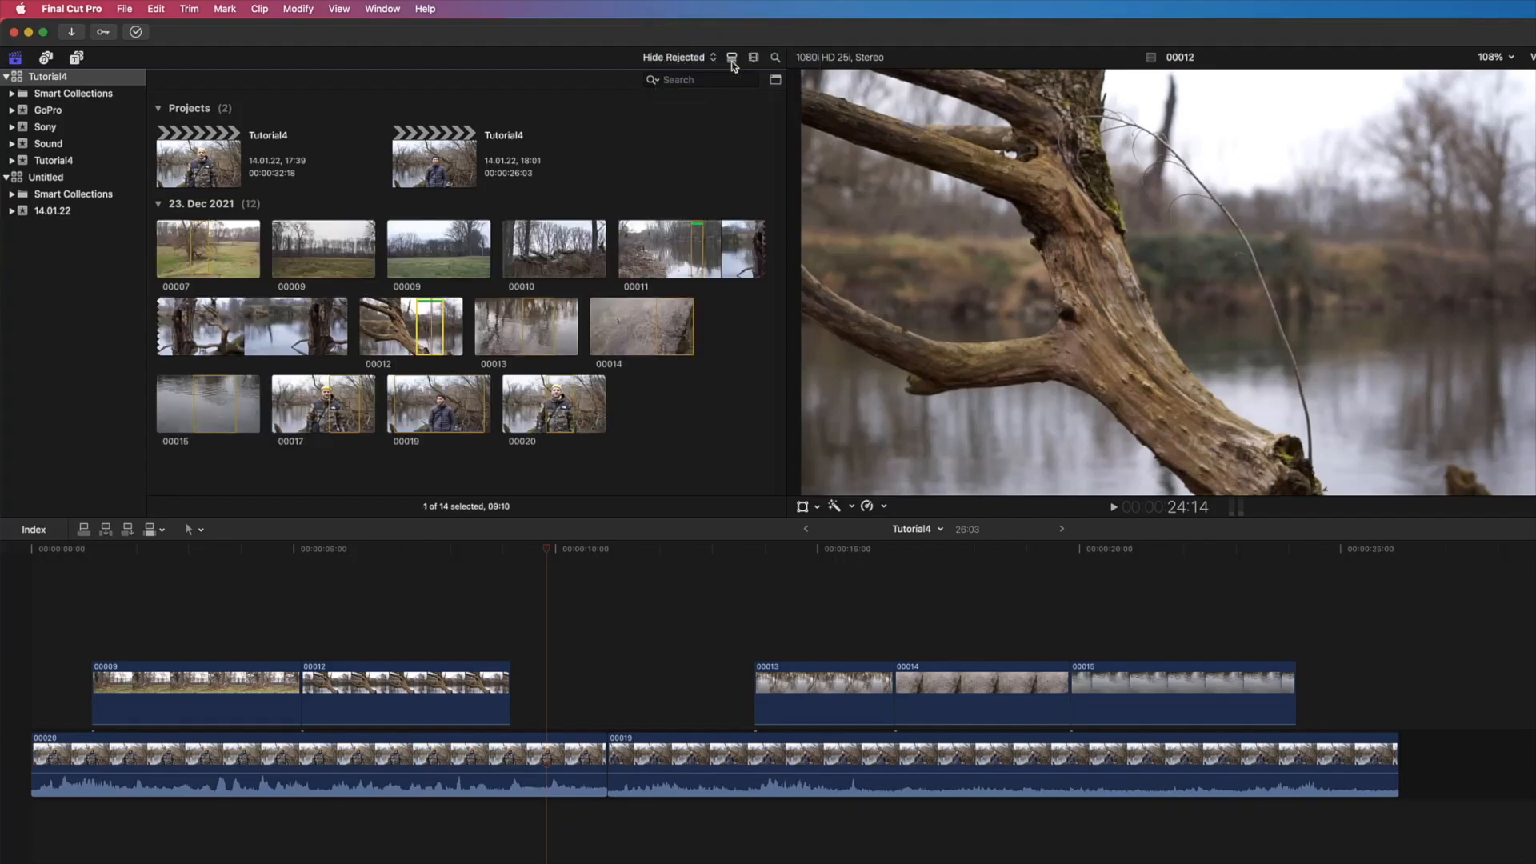
Step: Preview the browser clips in list view, return to filmstrip view, and make the clip thumbnails slightly smaller
click(732, 61)
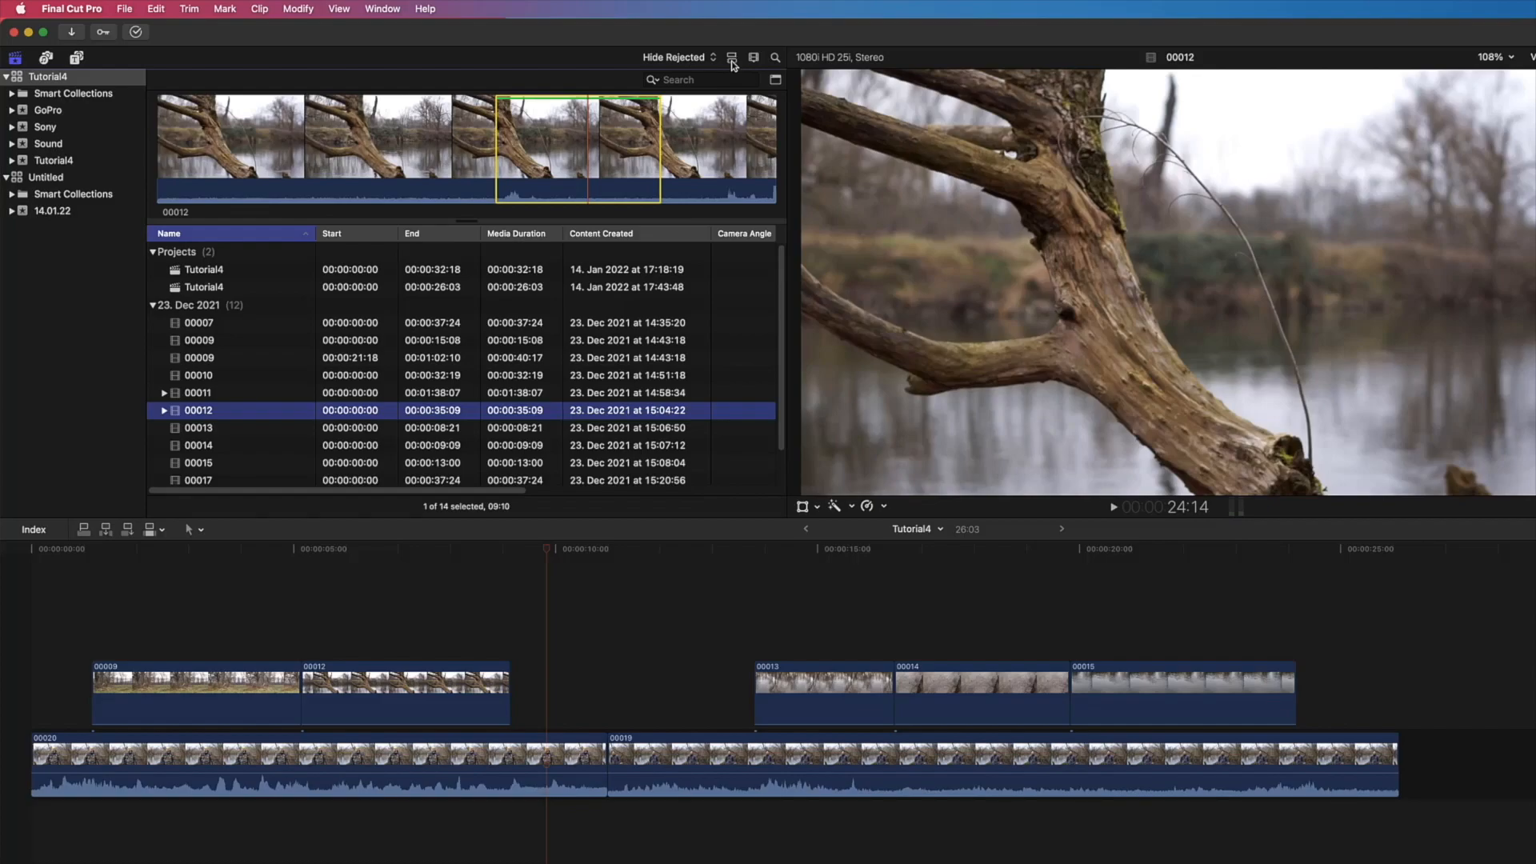
click(732, 61)
click(753, 57)
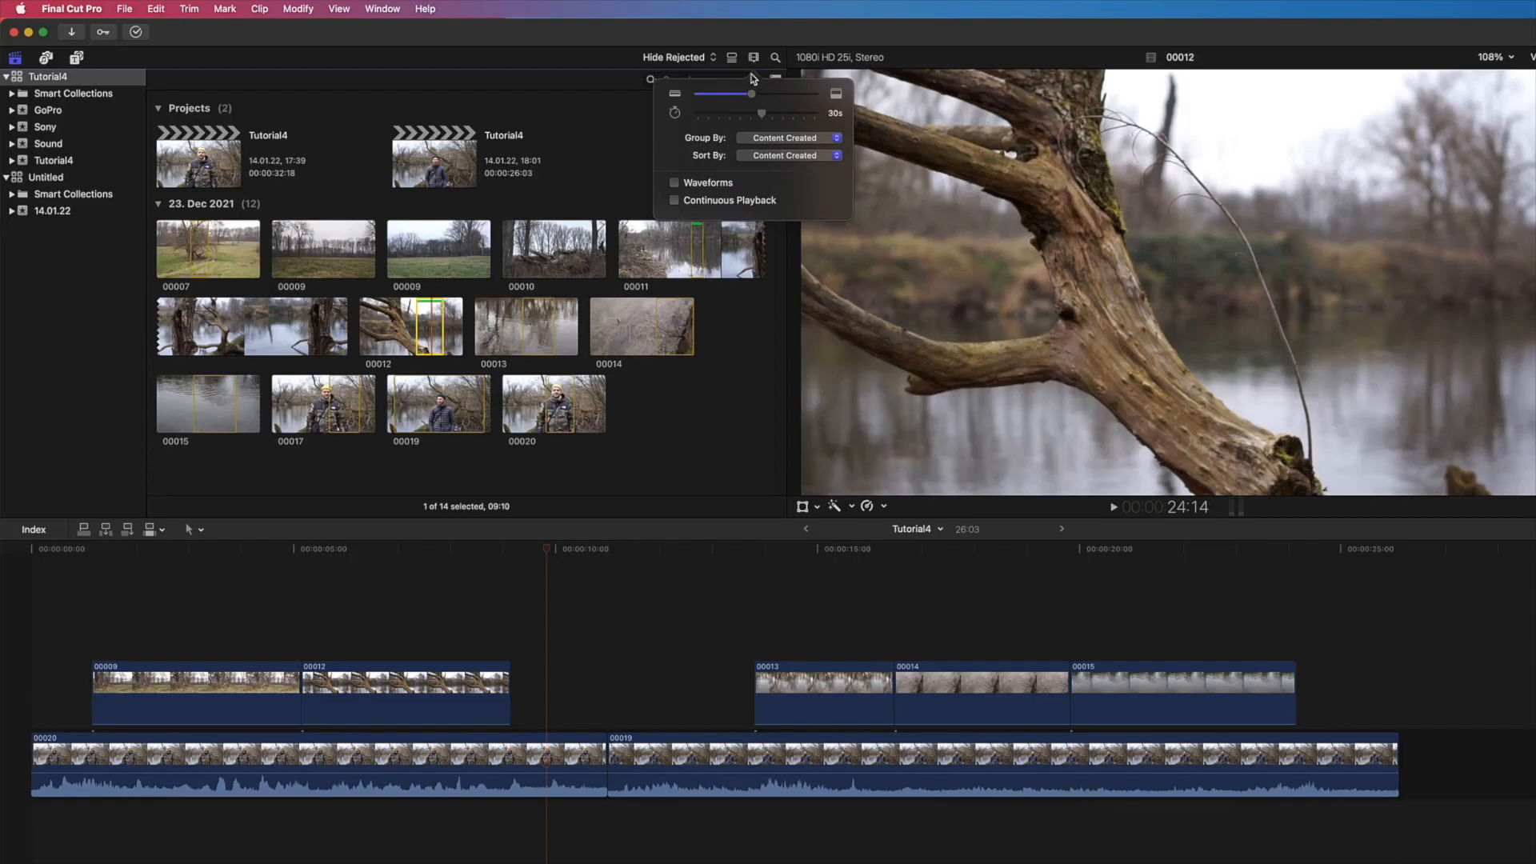
mouse_move(752, 96)
mouse_down()
mouse_move(758, 114)
mouse_move(744, 117)
mouse_move(763, 116)
mouse_up()
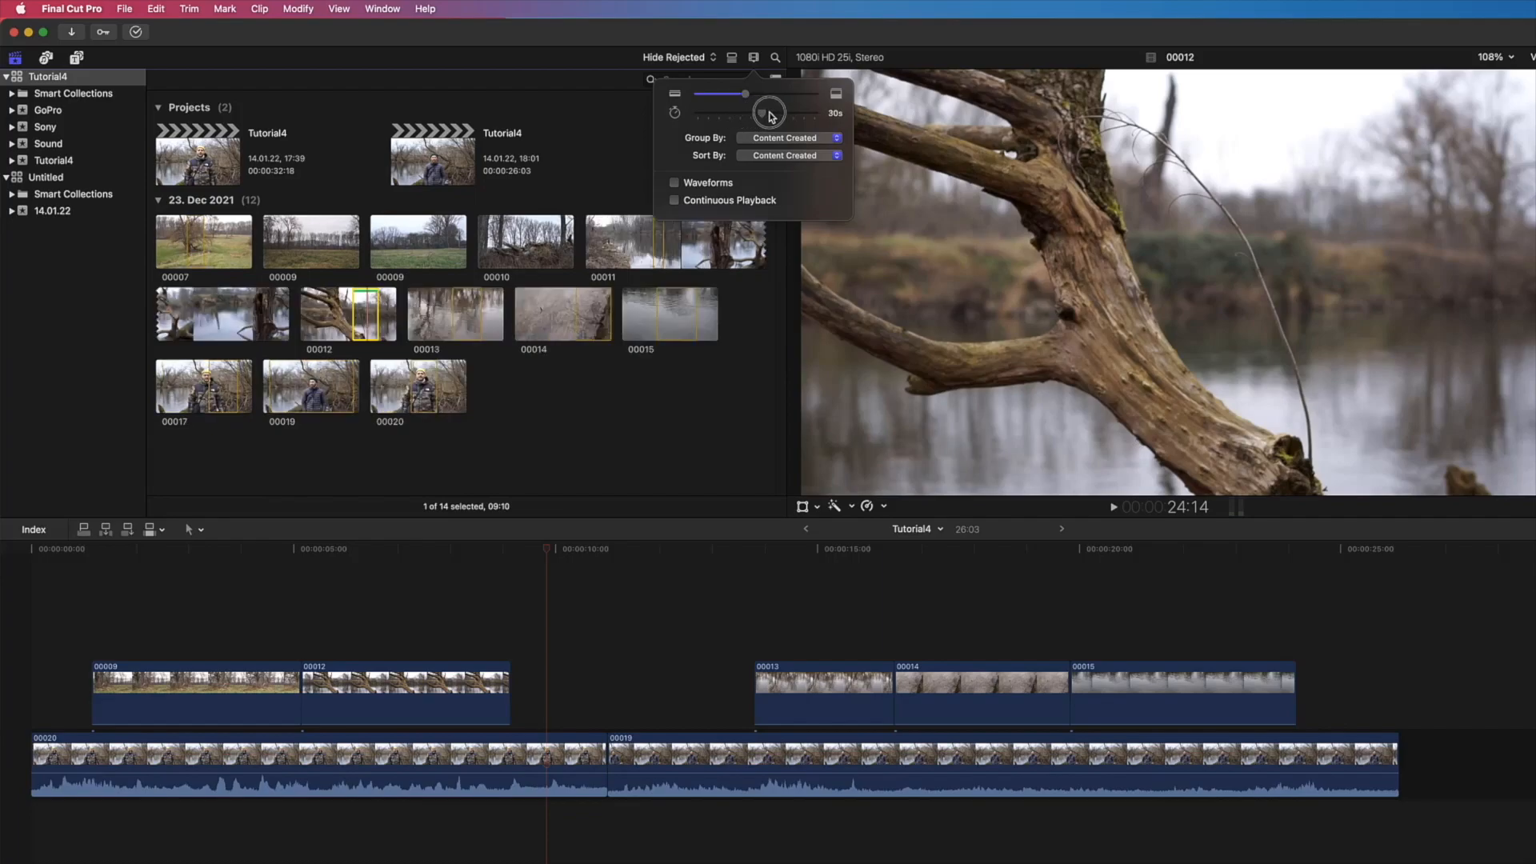
Step: Search the browser for clip 00015 and clear the search
click(776, 61)
click(774, 59)
text(00015)
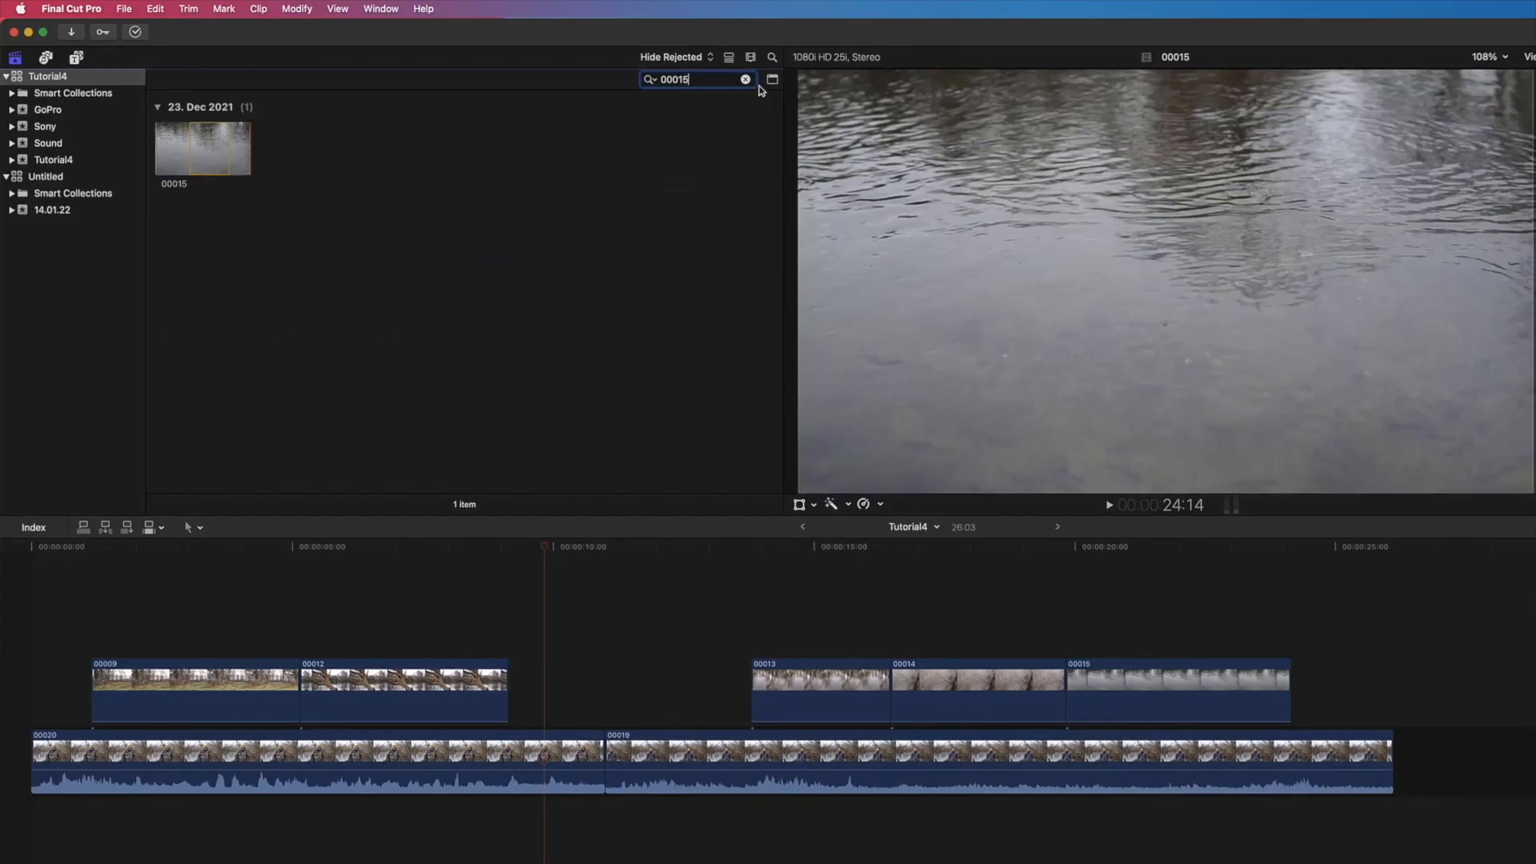
click(748, 79)
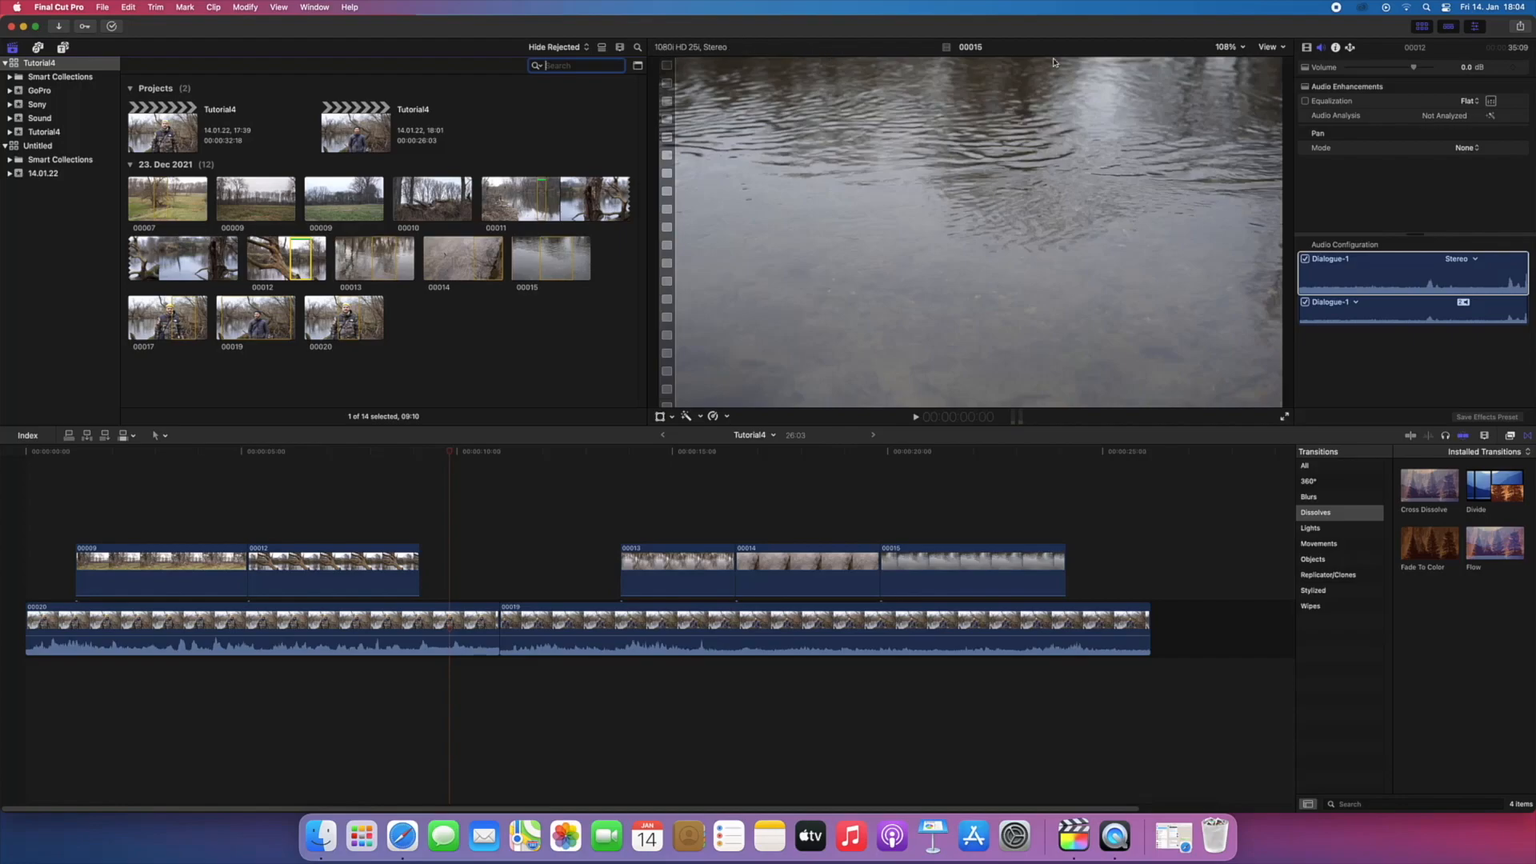
Step: Preview the viewer at 50% zoom, return it to Fit, and review the viewer's display options
click(1227, 47)
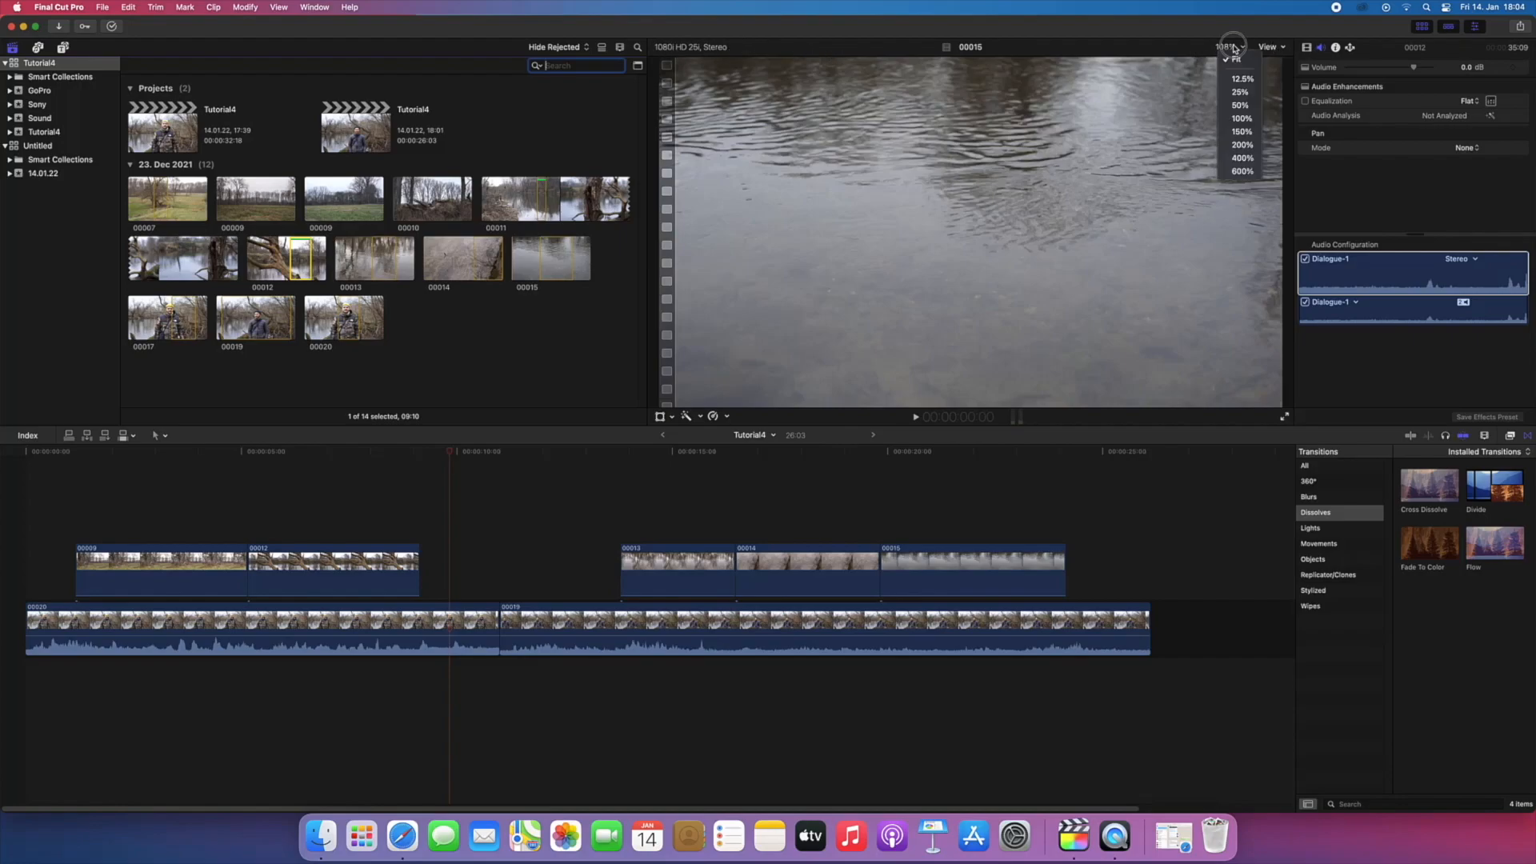
click(1239, 105)
click(1233, 52)
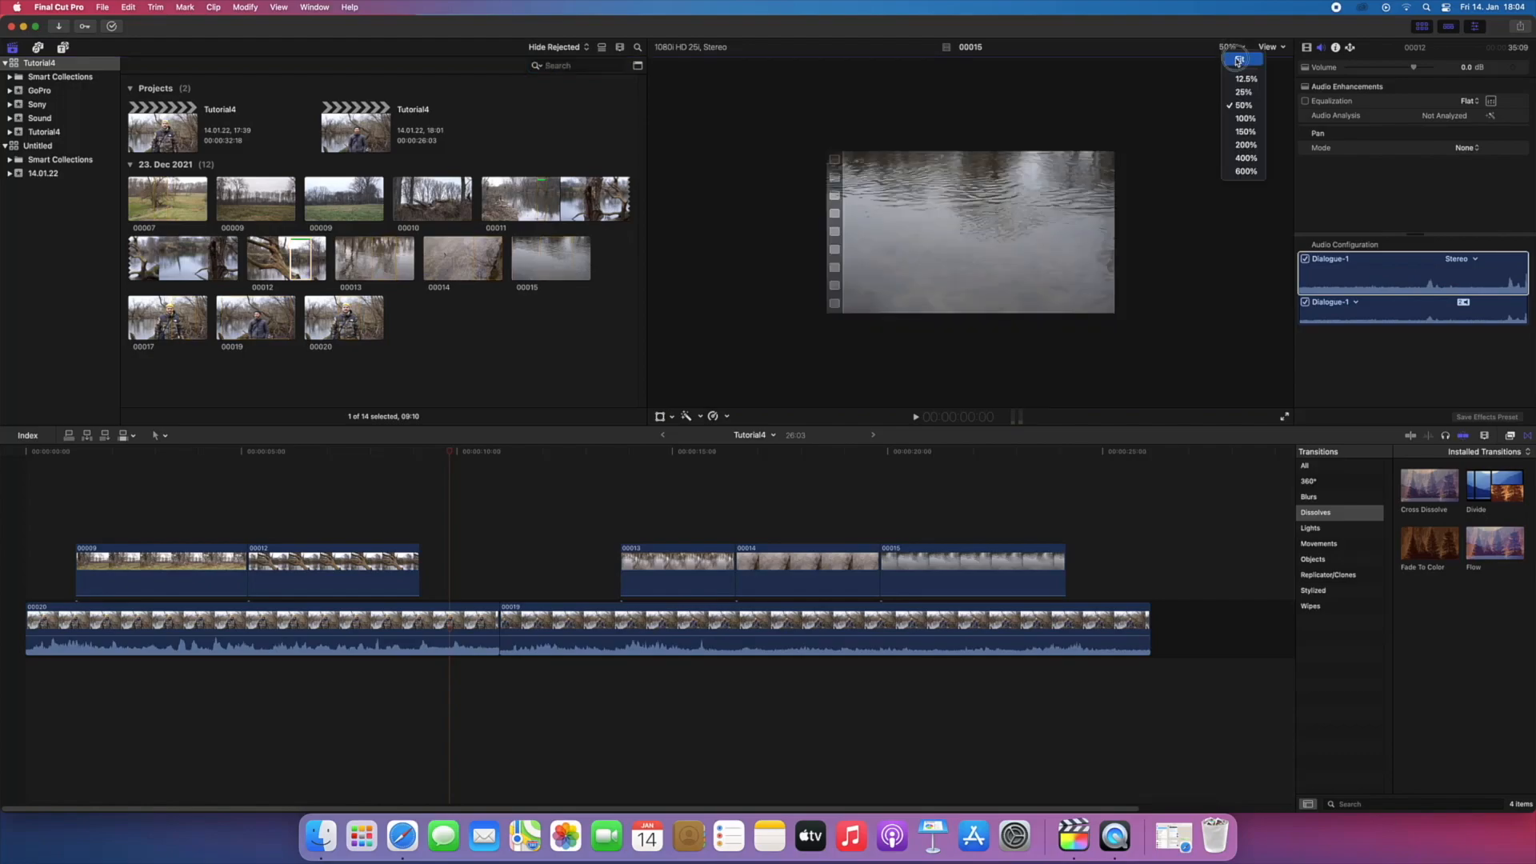
click(1242, 73)
click(1281, 50)
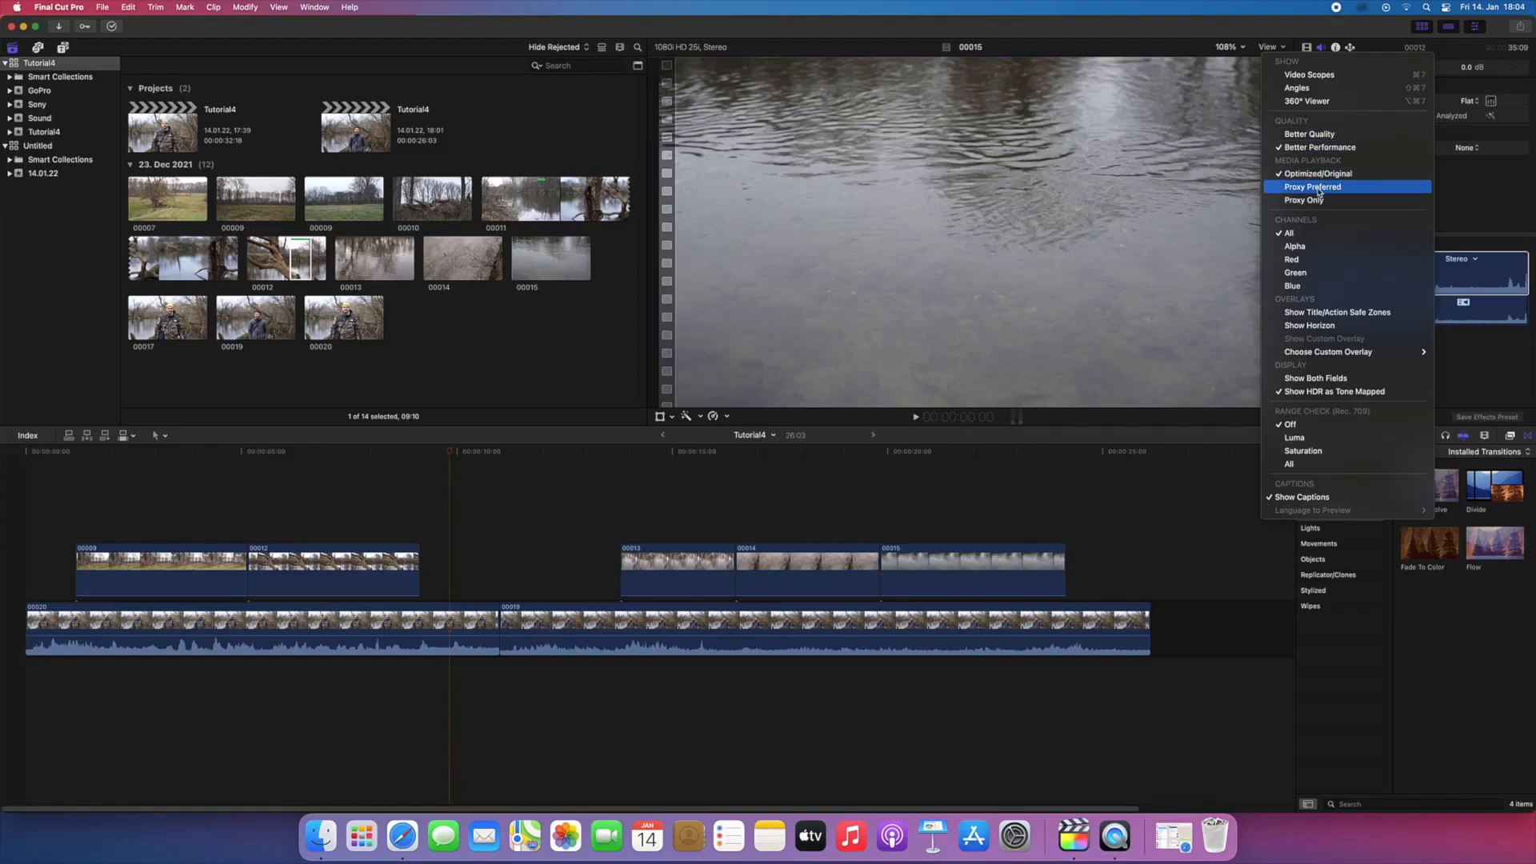
click(1232, 122)
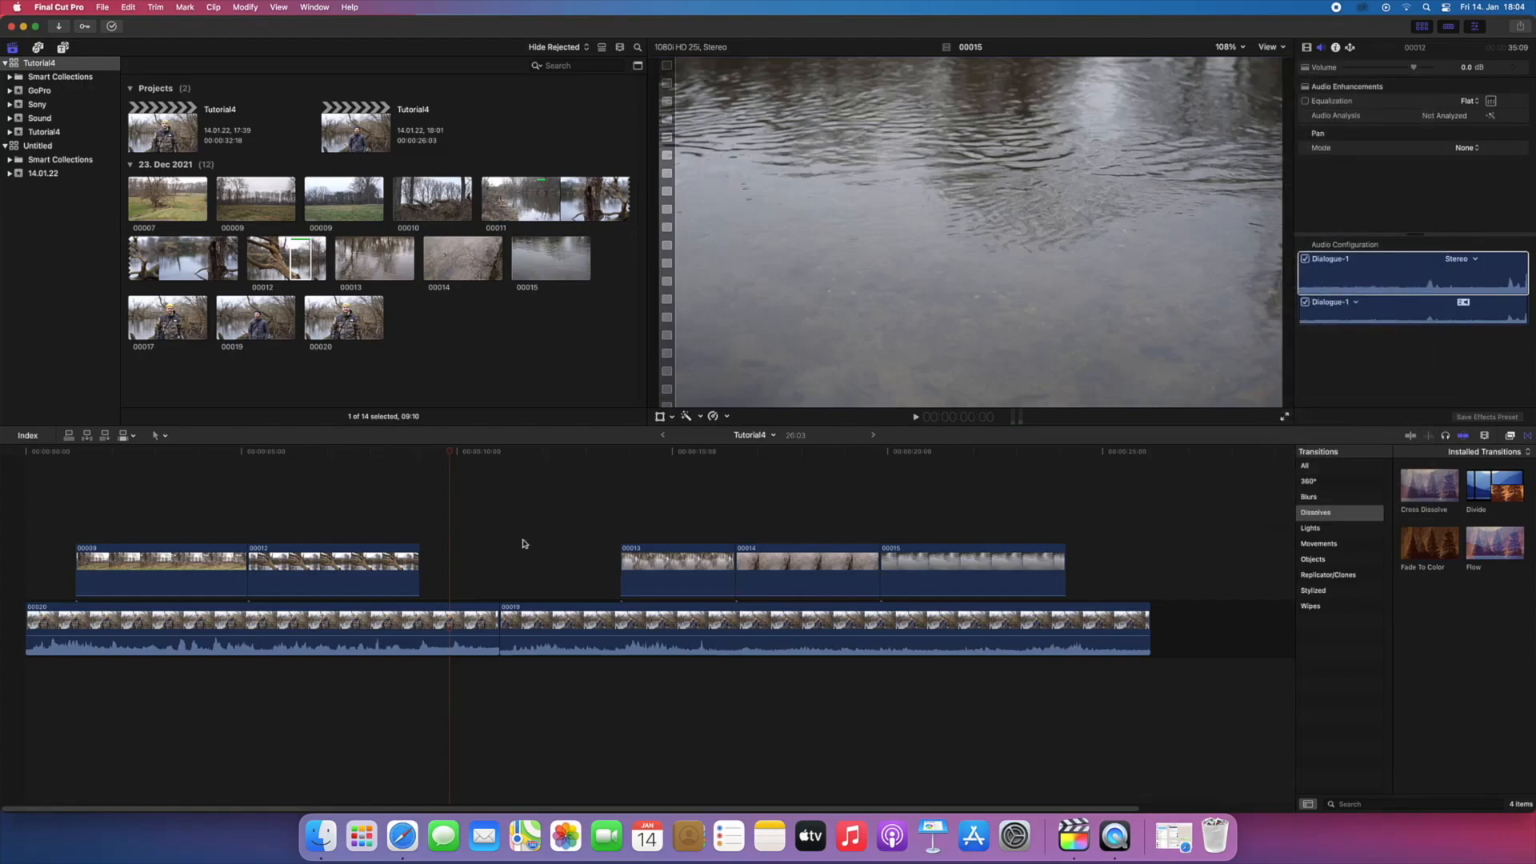
Step: Target clip 00020 in the timeline and show its video properties in the inspector
click(478, 625)
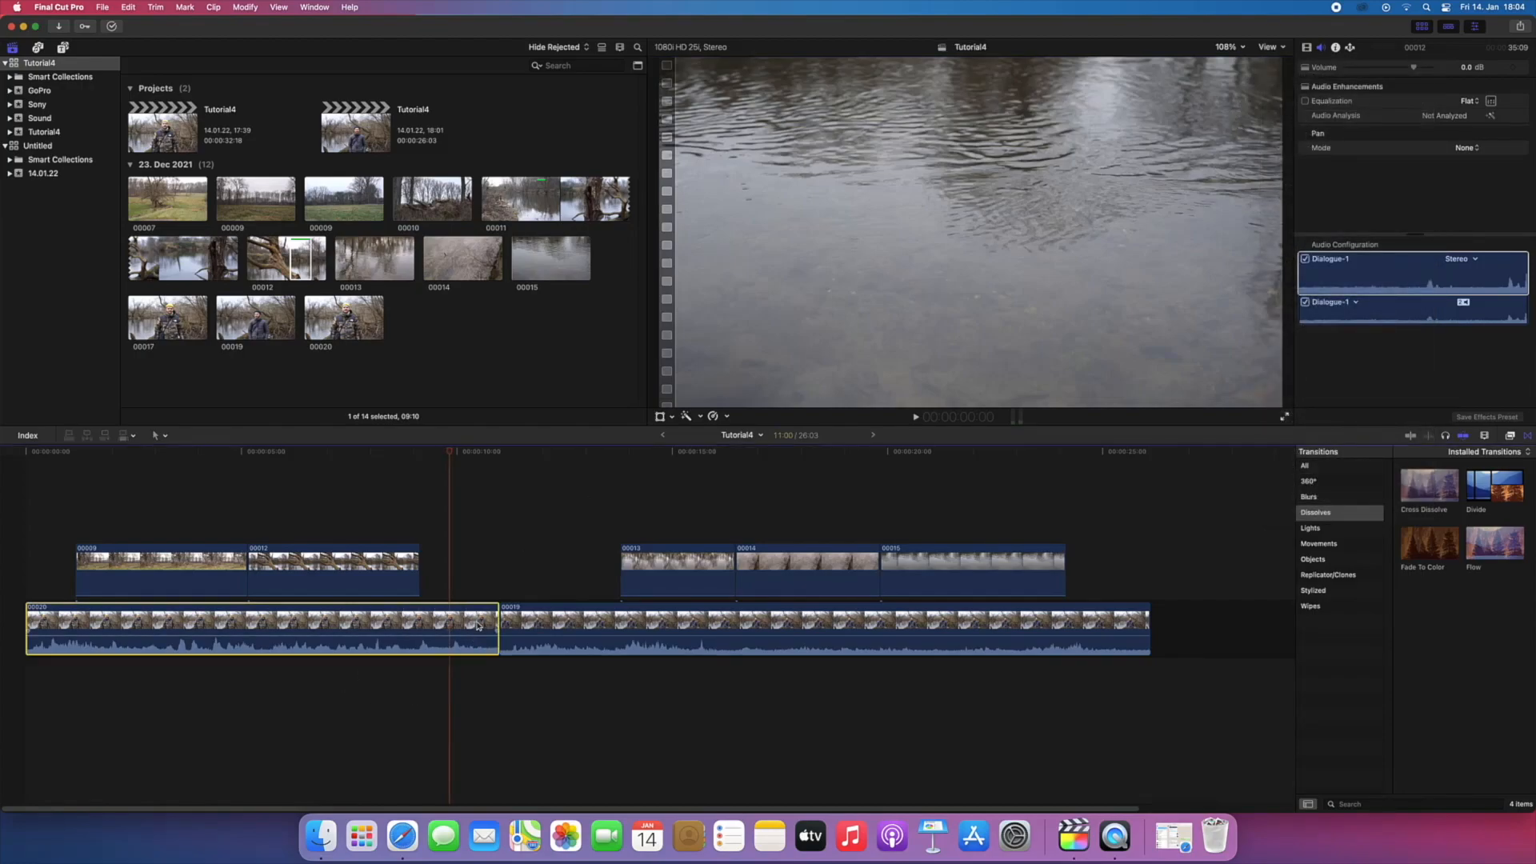
click(448, 510)
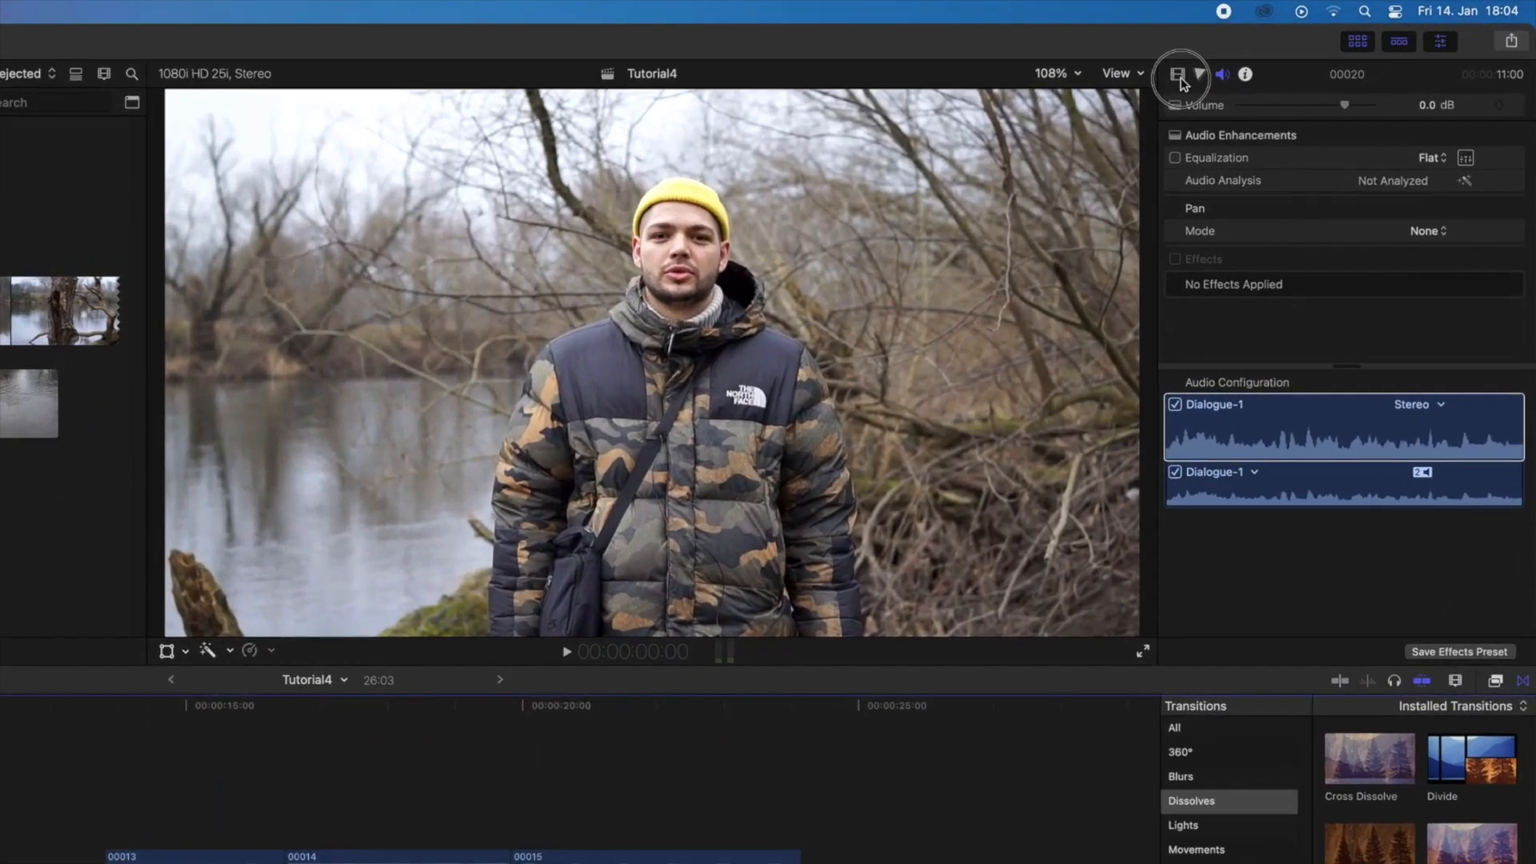
click(1306, 48)
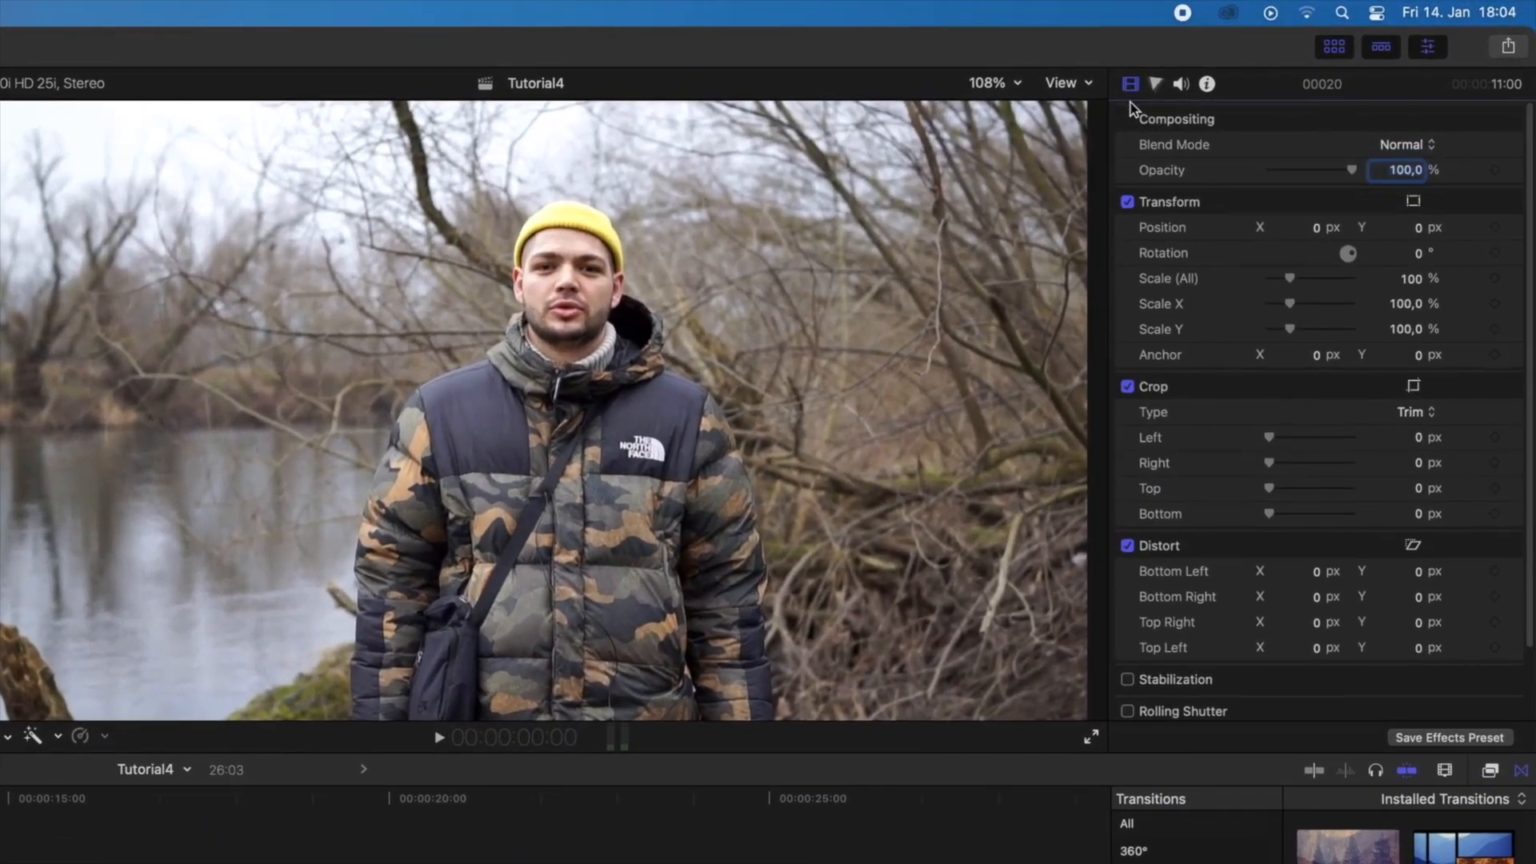
Step: Scale clip 00020 up to 111%, and set its Scale (All) back to 100%
mouse_move(1291, 281)
mouse_down()
mouse_move(1302, 275)
mouse_move(1289, 276)
mouse_up()
click(1413, 278)
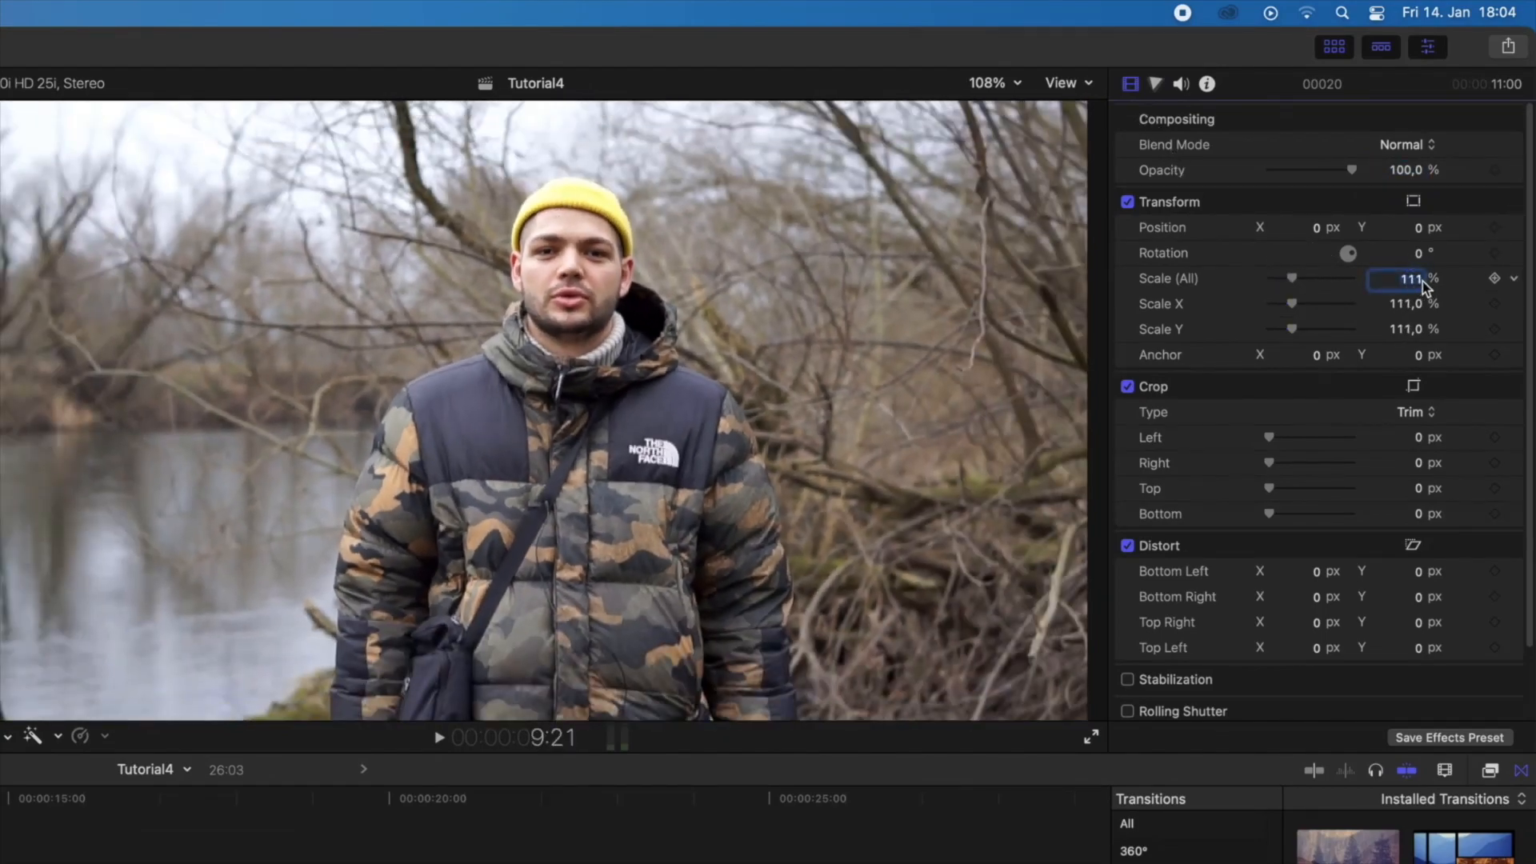
text(100)
key(Return)
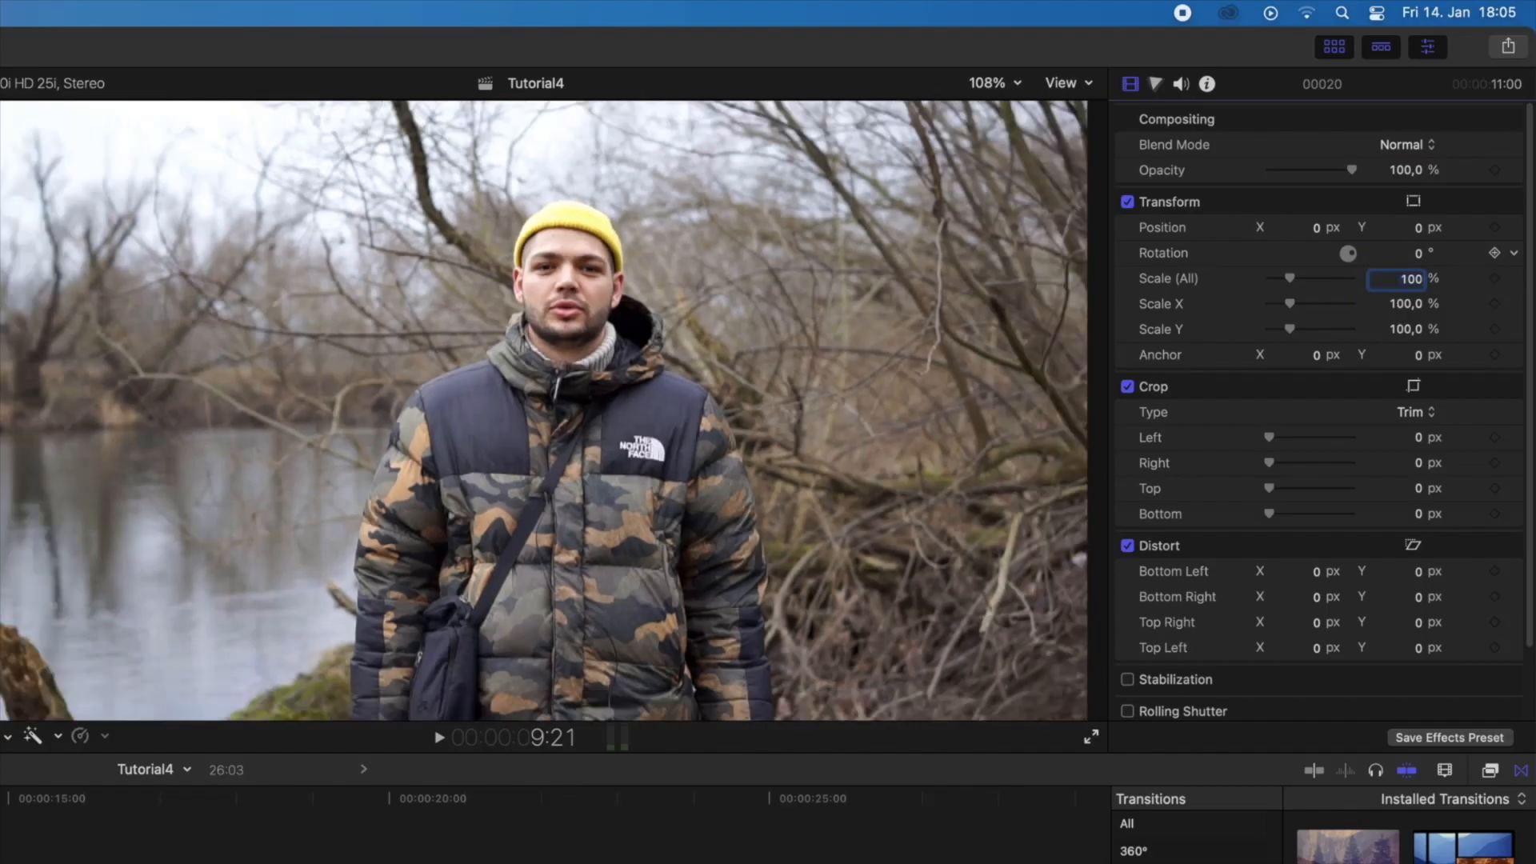
Step: Rotate clip 00020 slightly with the Rotation control, and set its Rotation back to 0°
drag(1348, 253, 1344, 256)
click(1408, 255)
text(0)
key(Return)
Step: Show the color properties of clip 00020 and view its Color and Saturation adjustments
click(1156, 84)
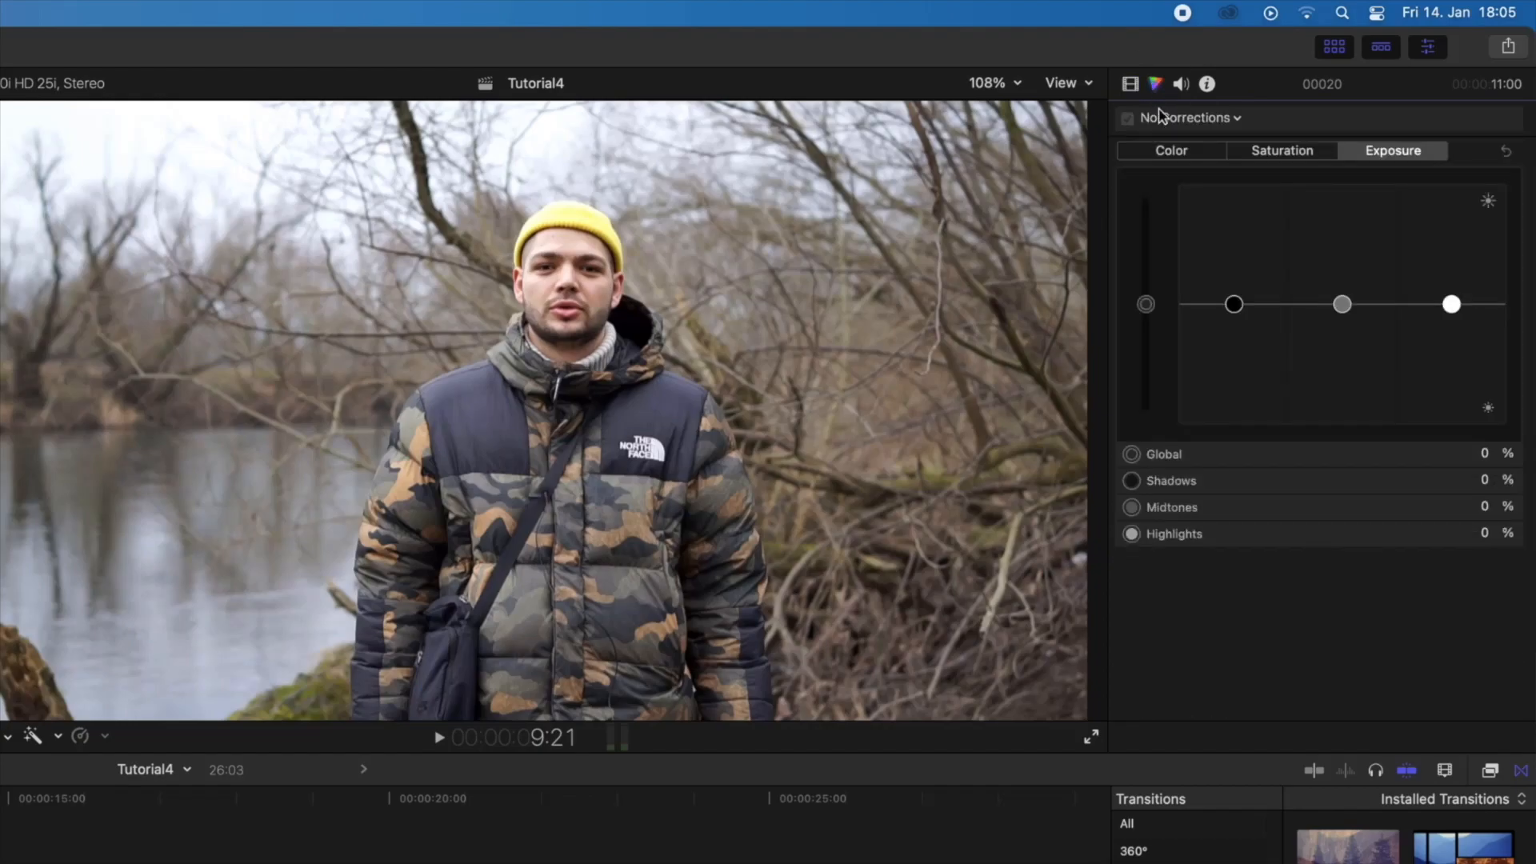
click(1183, 153)
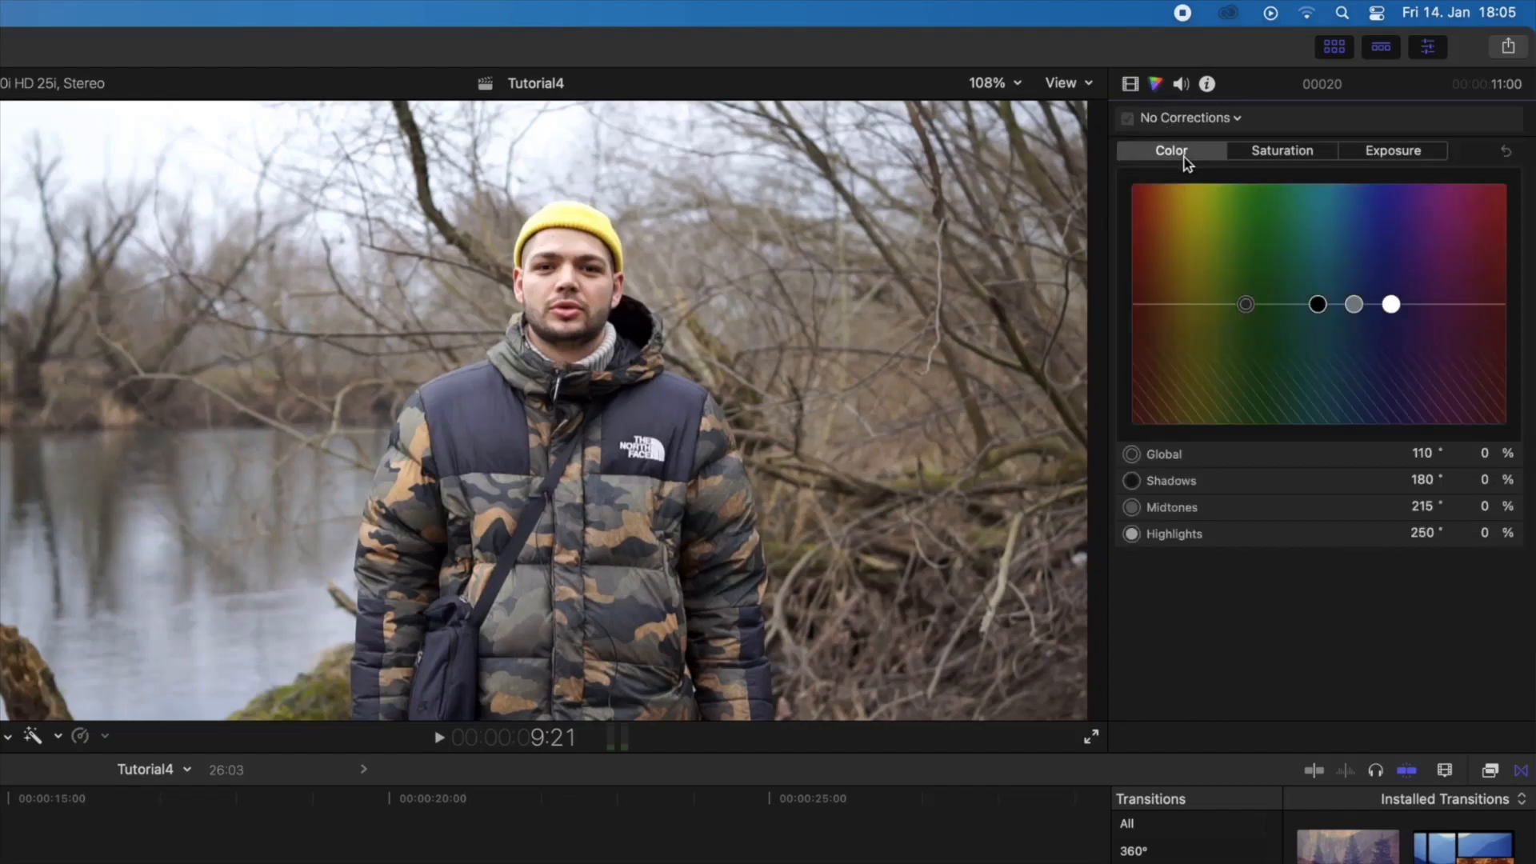
click(1273, 153)
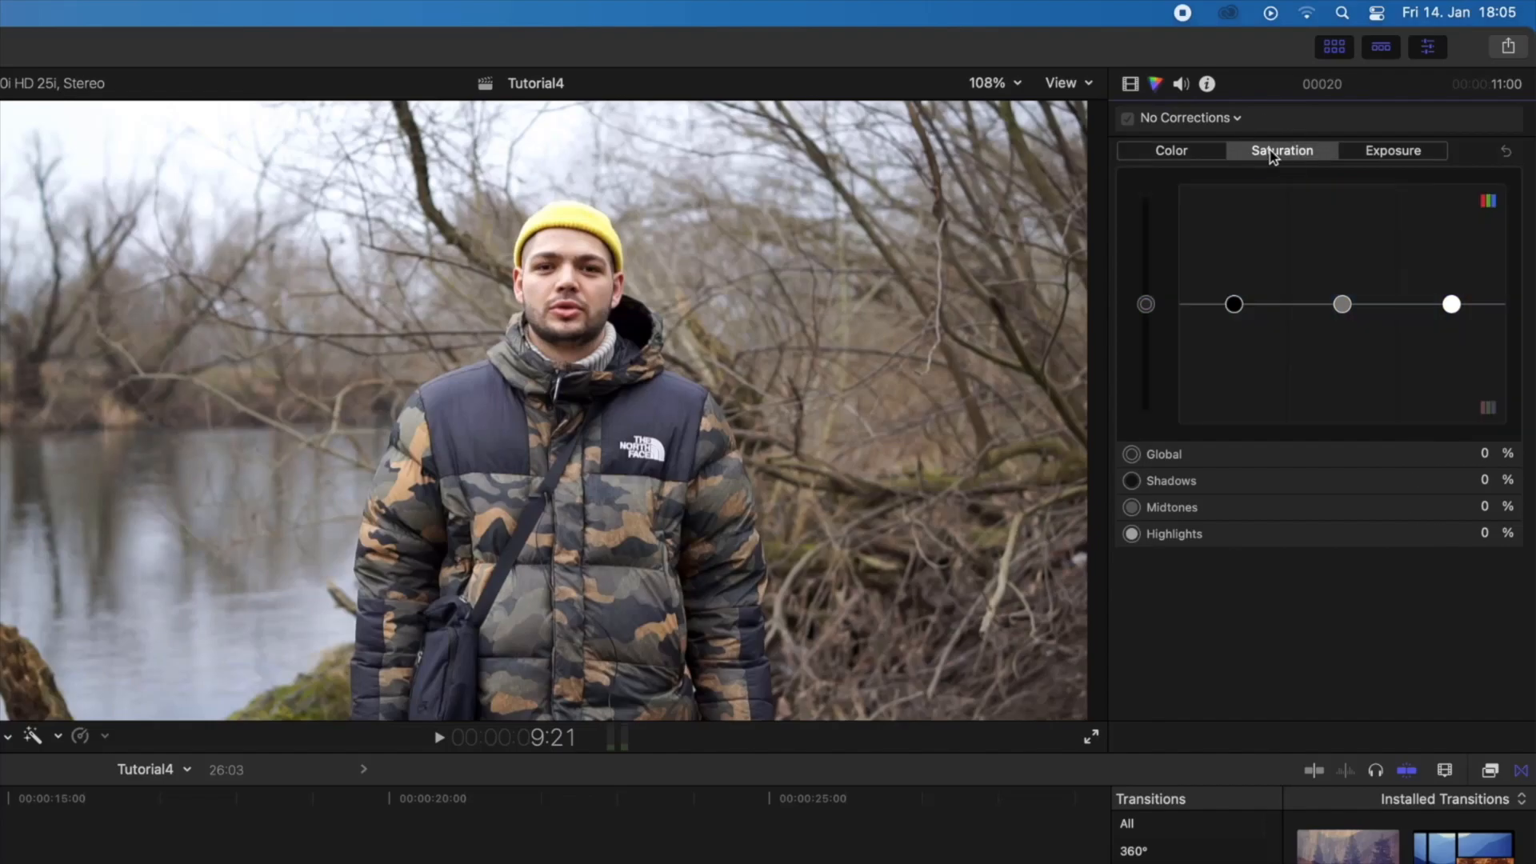
Step: Show the audio properties of clip 00020, adjust its volume, and set it back to 0 dB
click(1184, 86)
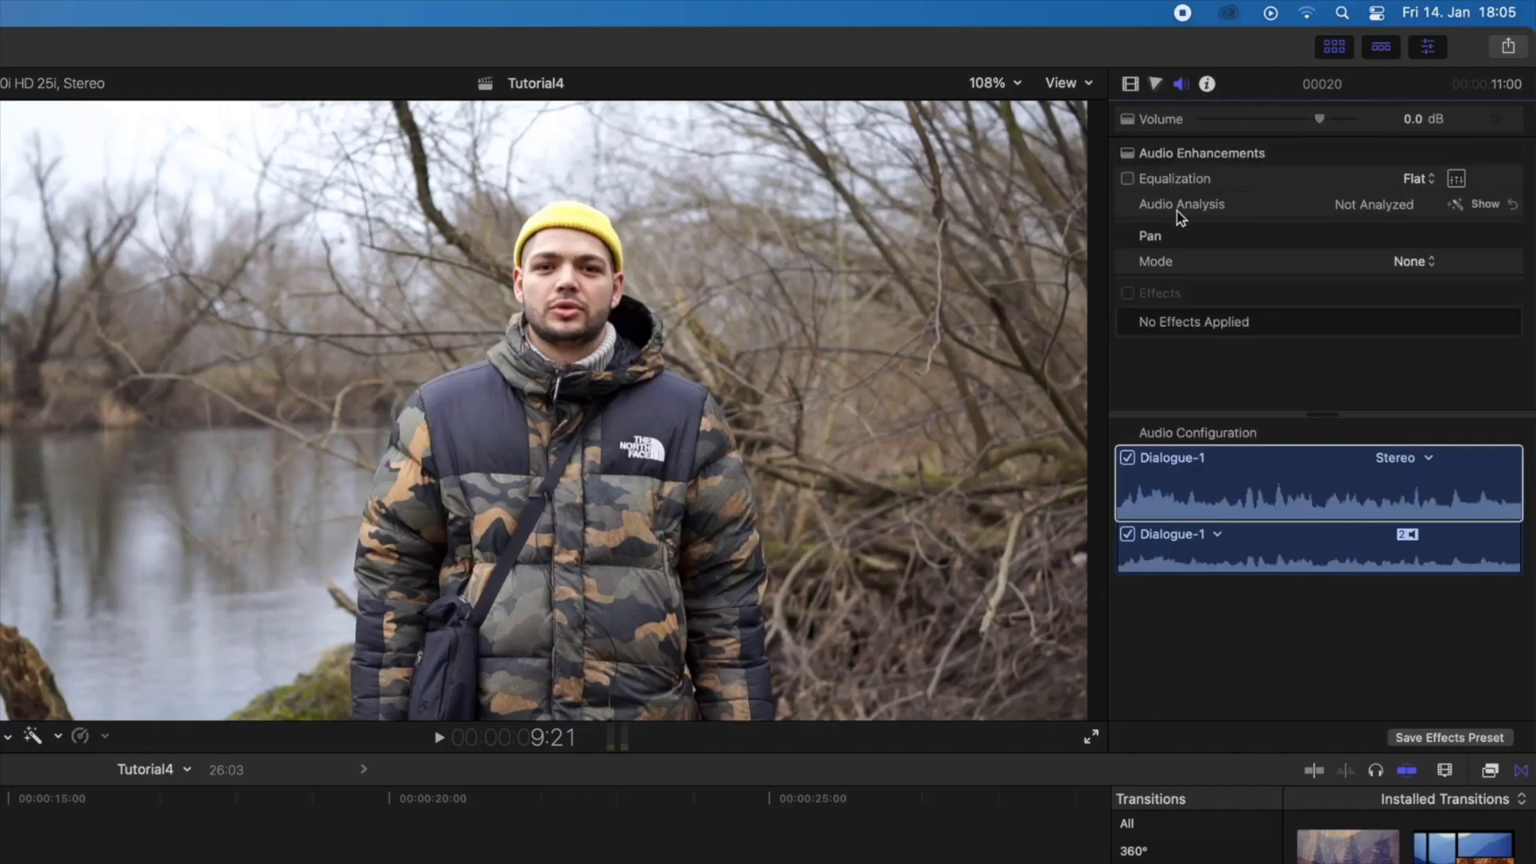
mouse_move(1321, 120)
mouse_down()
mouse_move(1334, 127)
mouse_move(1323, 123)
mouse_up()
click(1413, 119)
text(0)
key(Return)
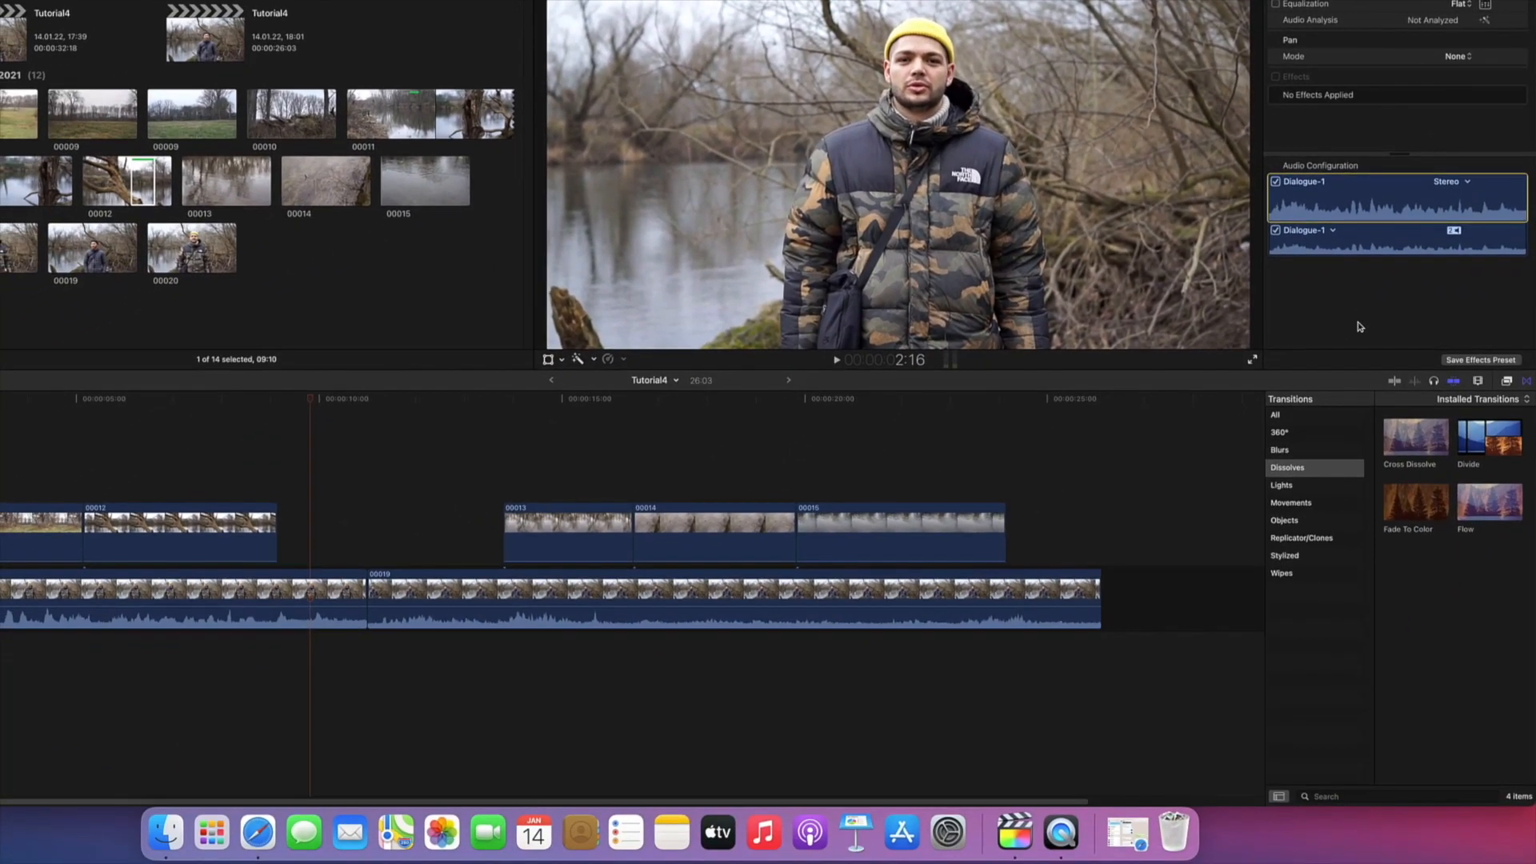
Step: Toggle timeline skimming on and off, and snap the playhead to the start of clip 00019 at 11:00
click(1397, 382)
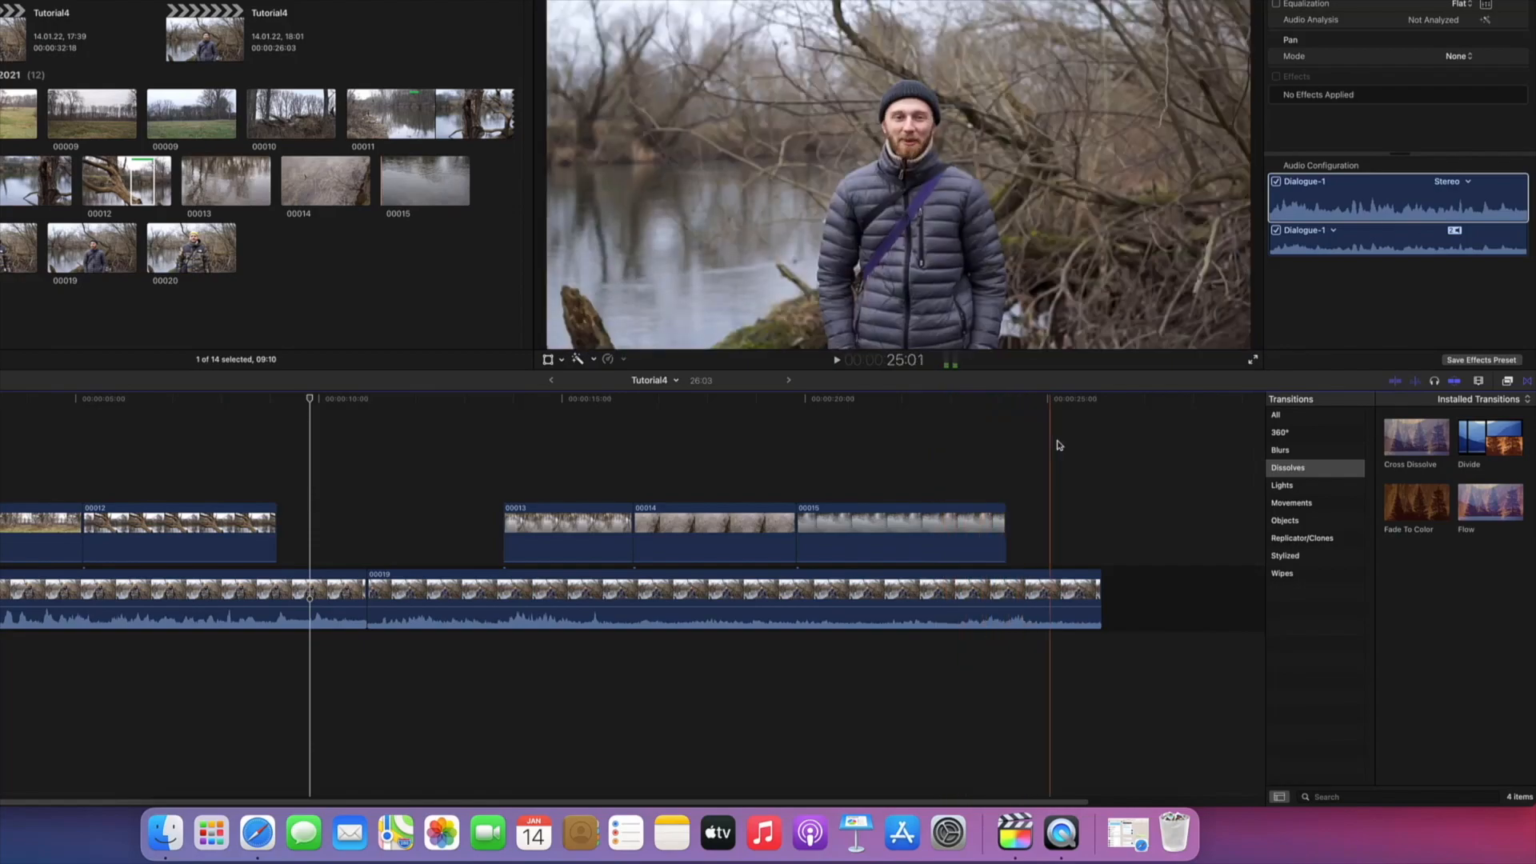
click(1395, 381)
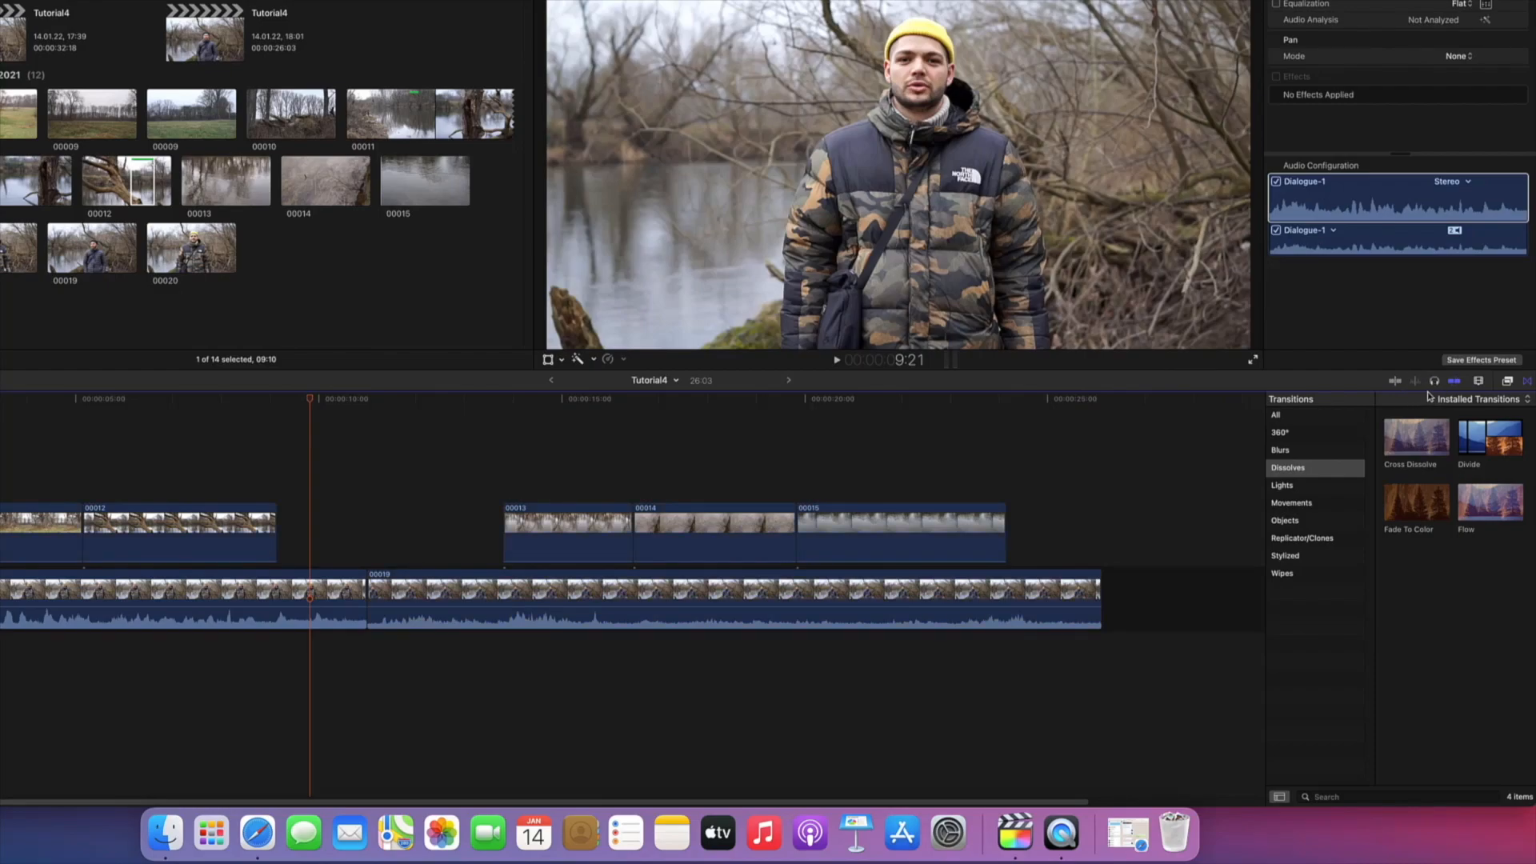
click(1454, 383)
drag(310, 403, 619, 419)
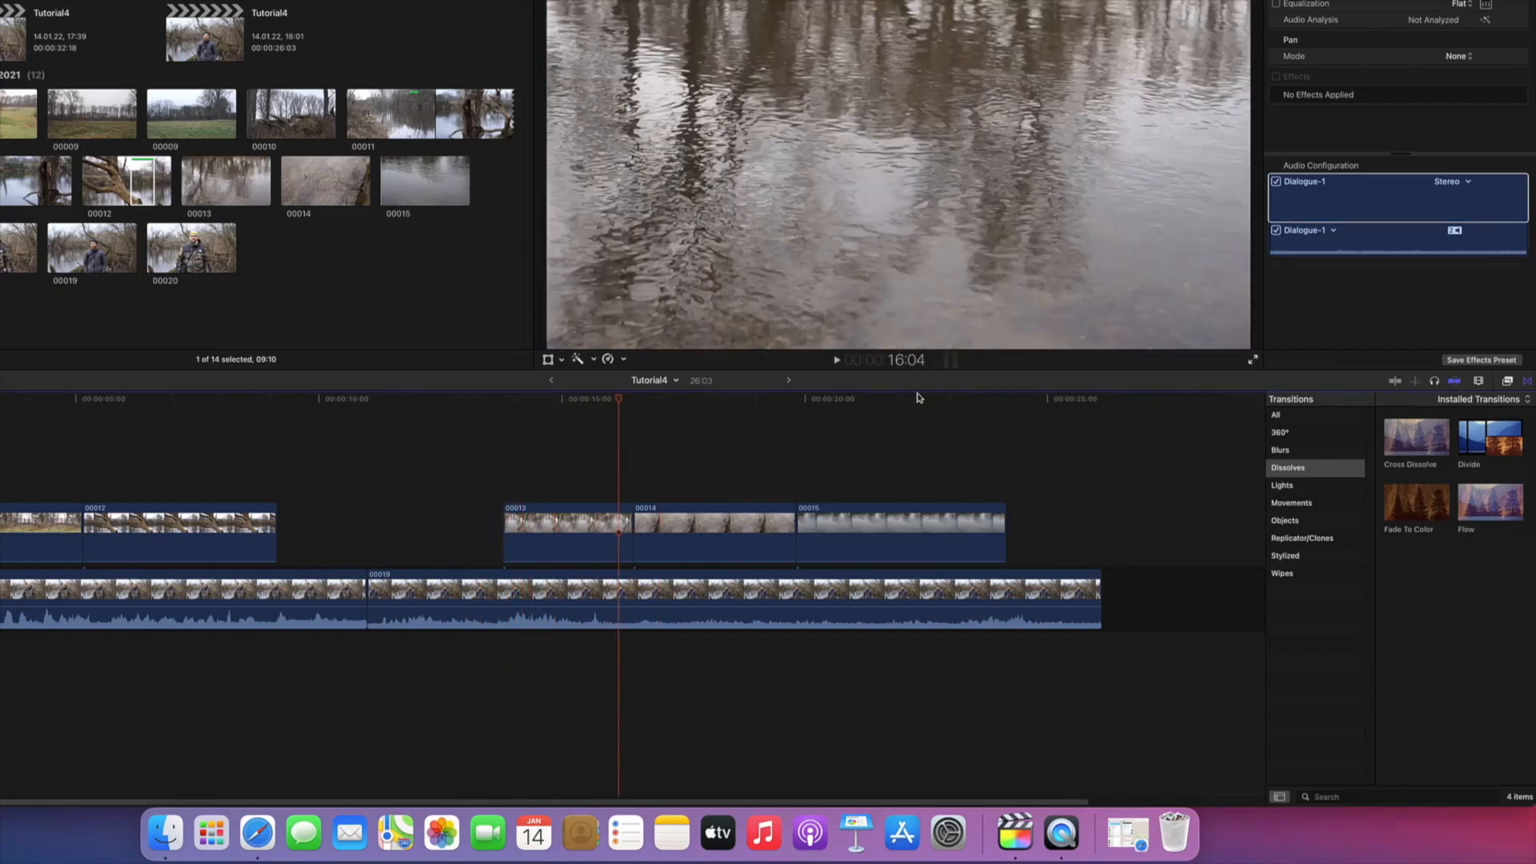
drag(620, 402, 370, 409)
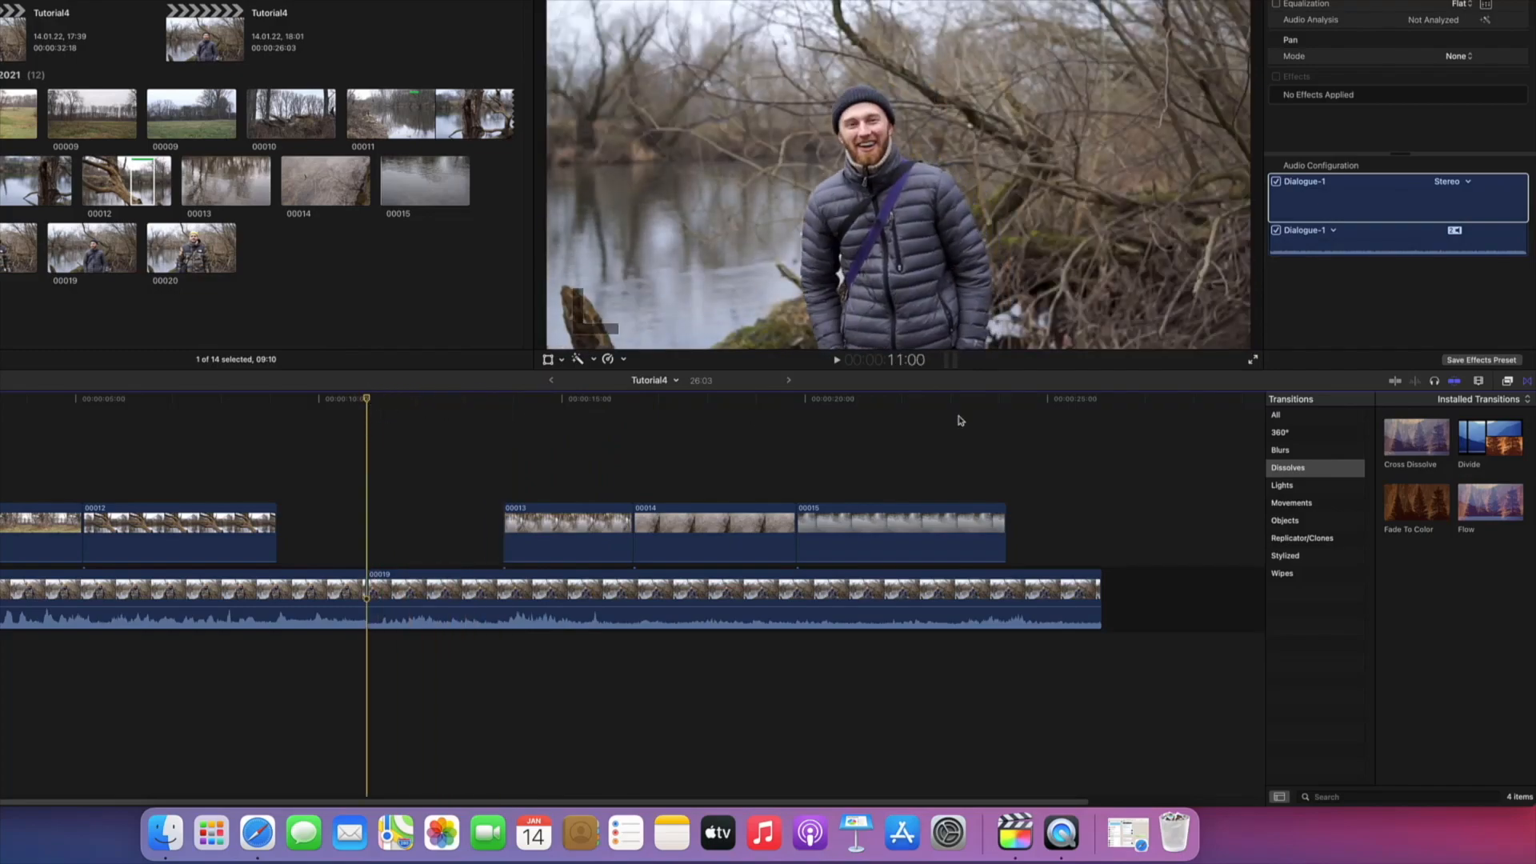
Step: Zoom the timeline in slightly and set the clip appearance to balanced filmstrips and waveforms after previewing other layouts
click(1478, 382)
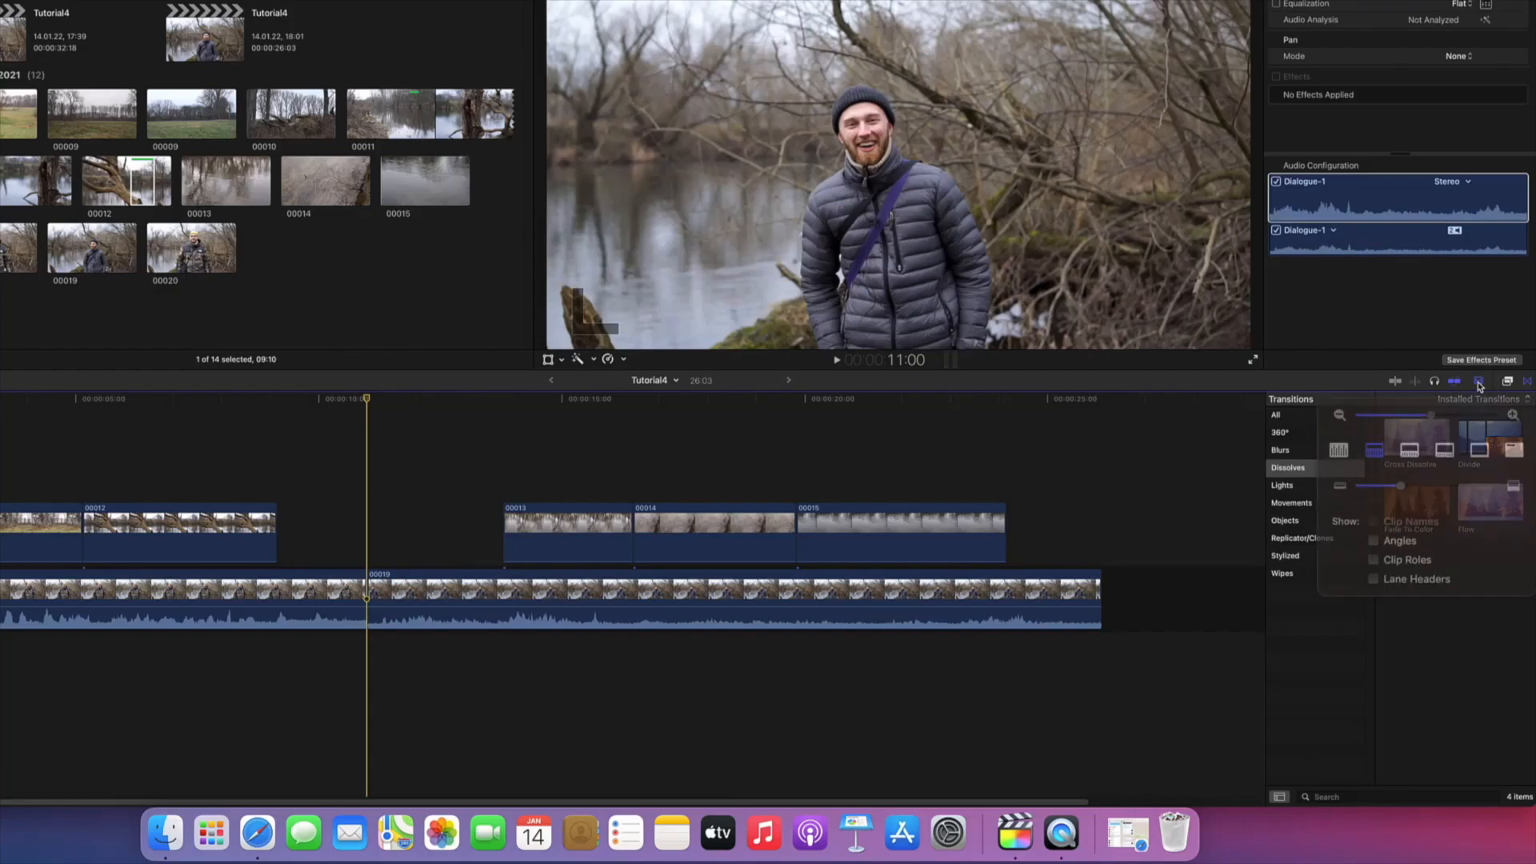
drag(1436, 412, 1441, 412)
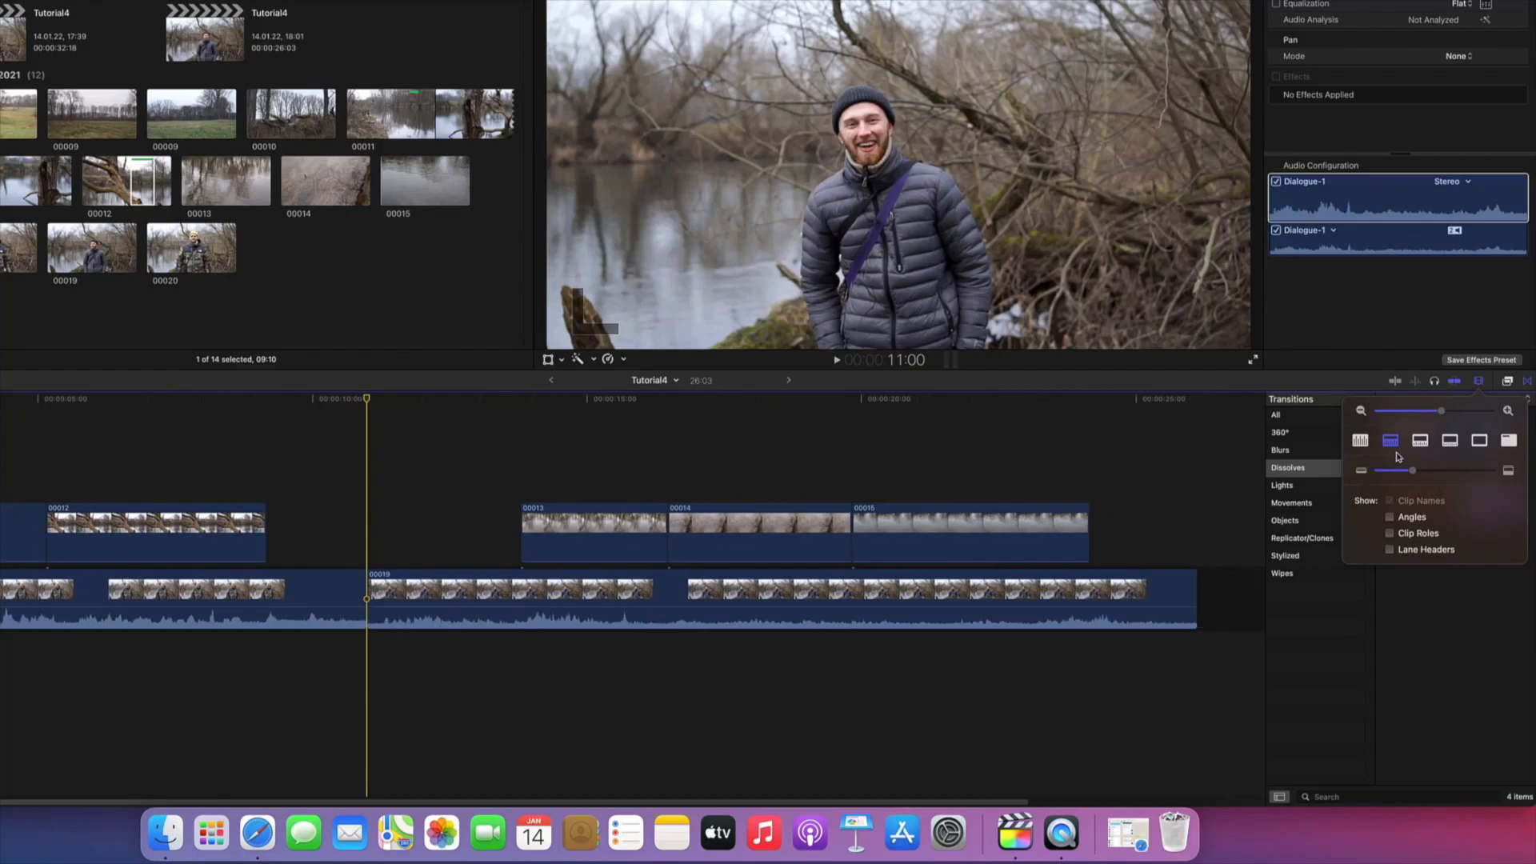
click(1421, 445)
click(1454, 448)
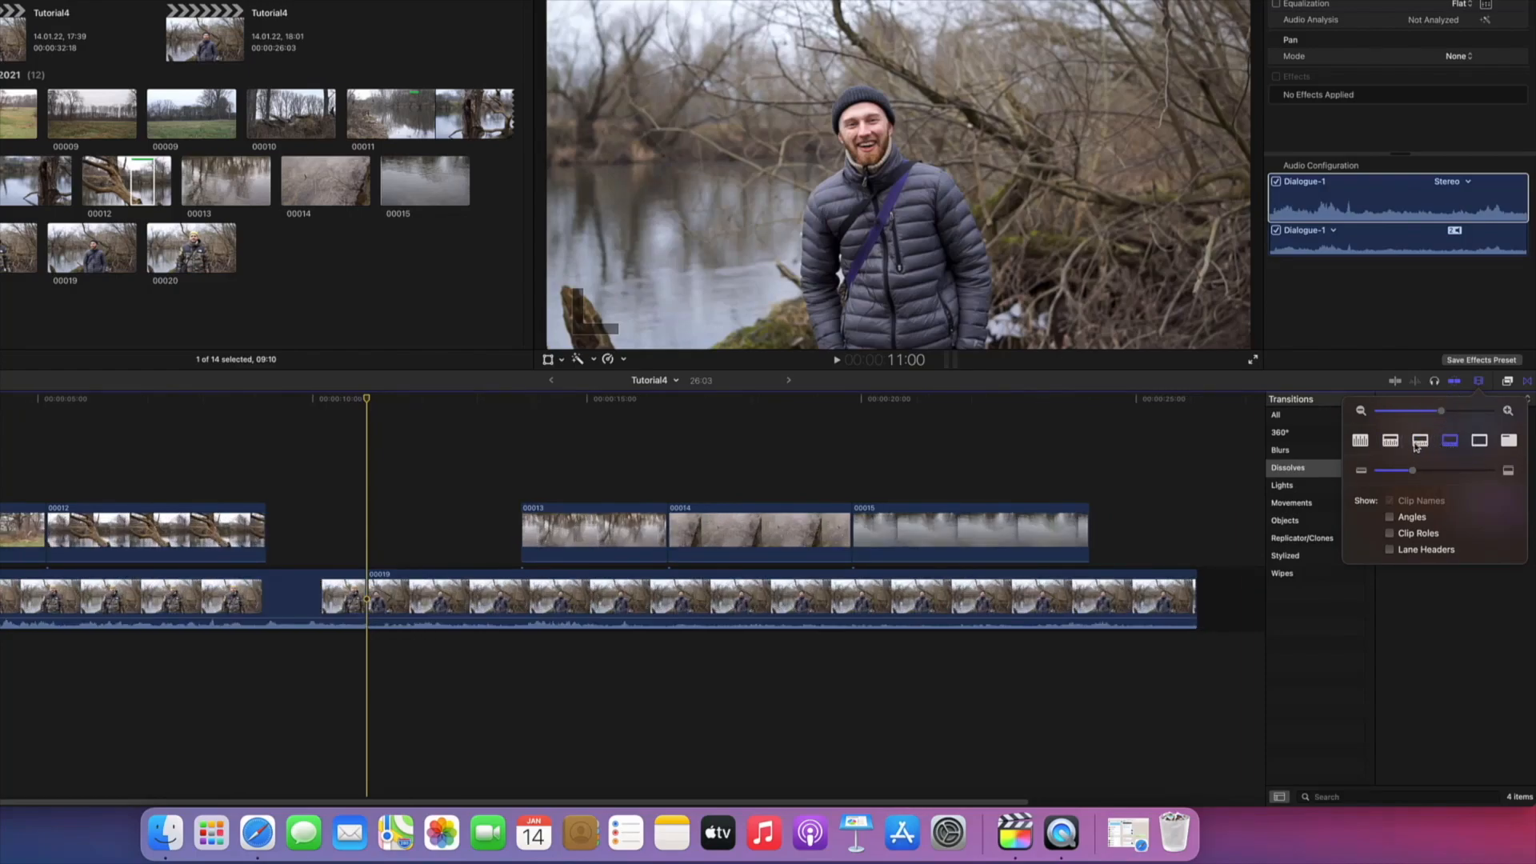
click(1390, 441)
click(1422, 443)
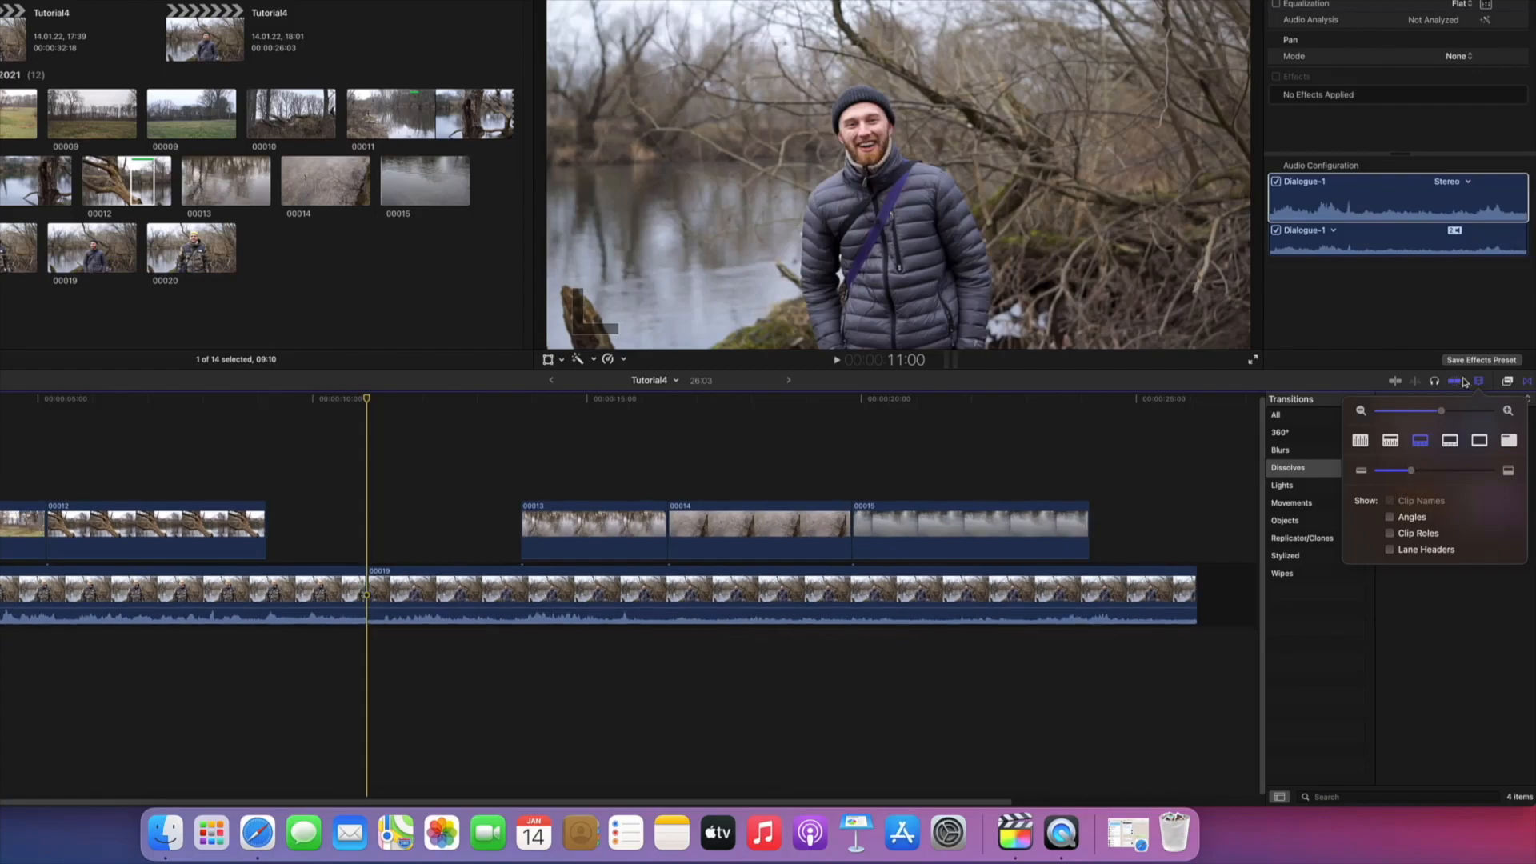
Step: Browse the installed effects categories, and view the transitions under All and Dissolves
click(1507, 382)
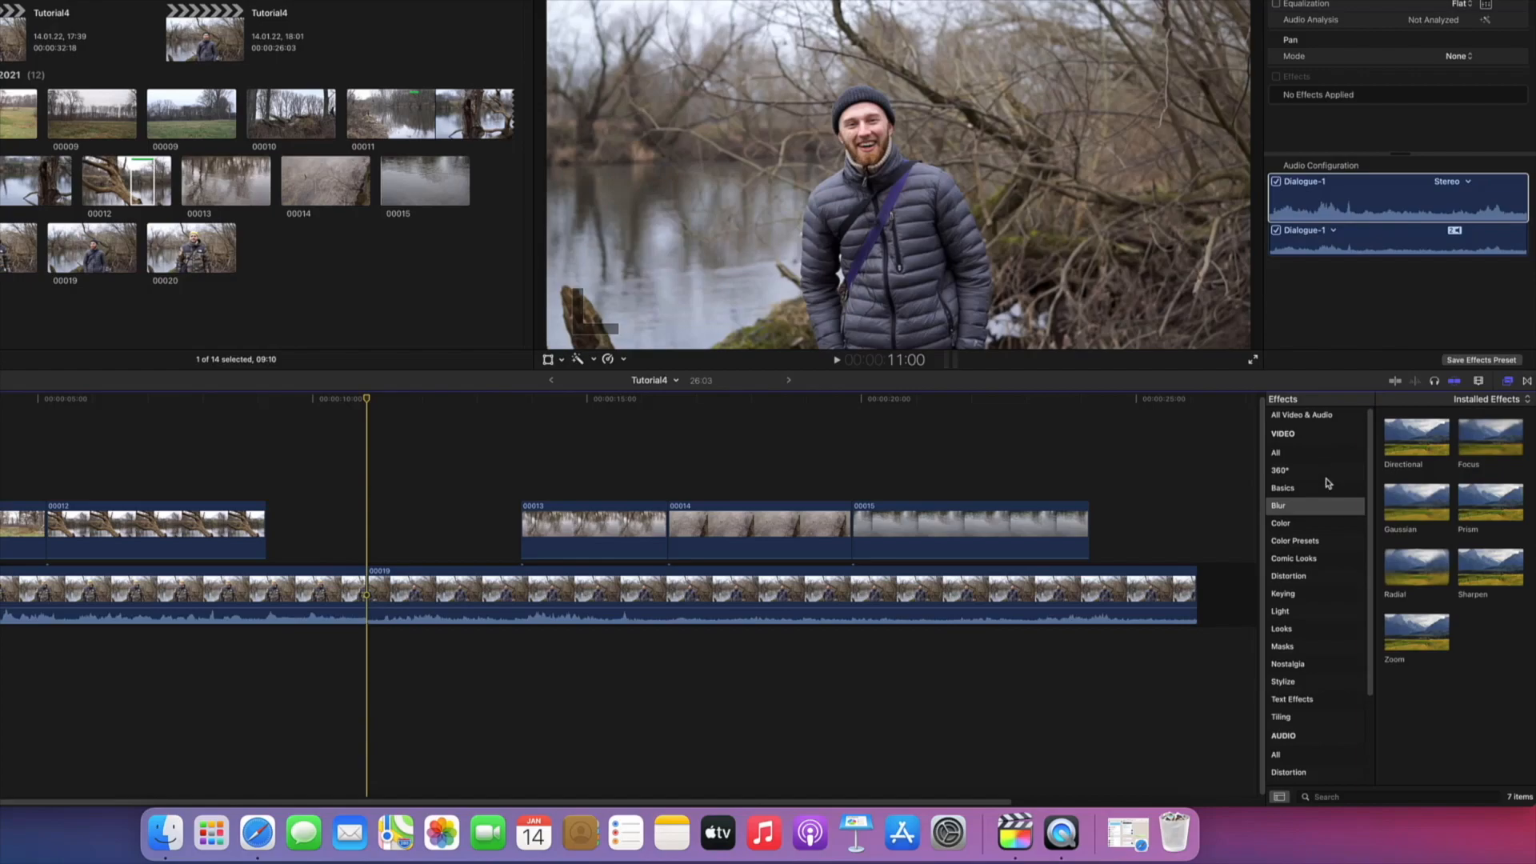
scroll(1328, 480, down, 5)
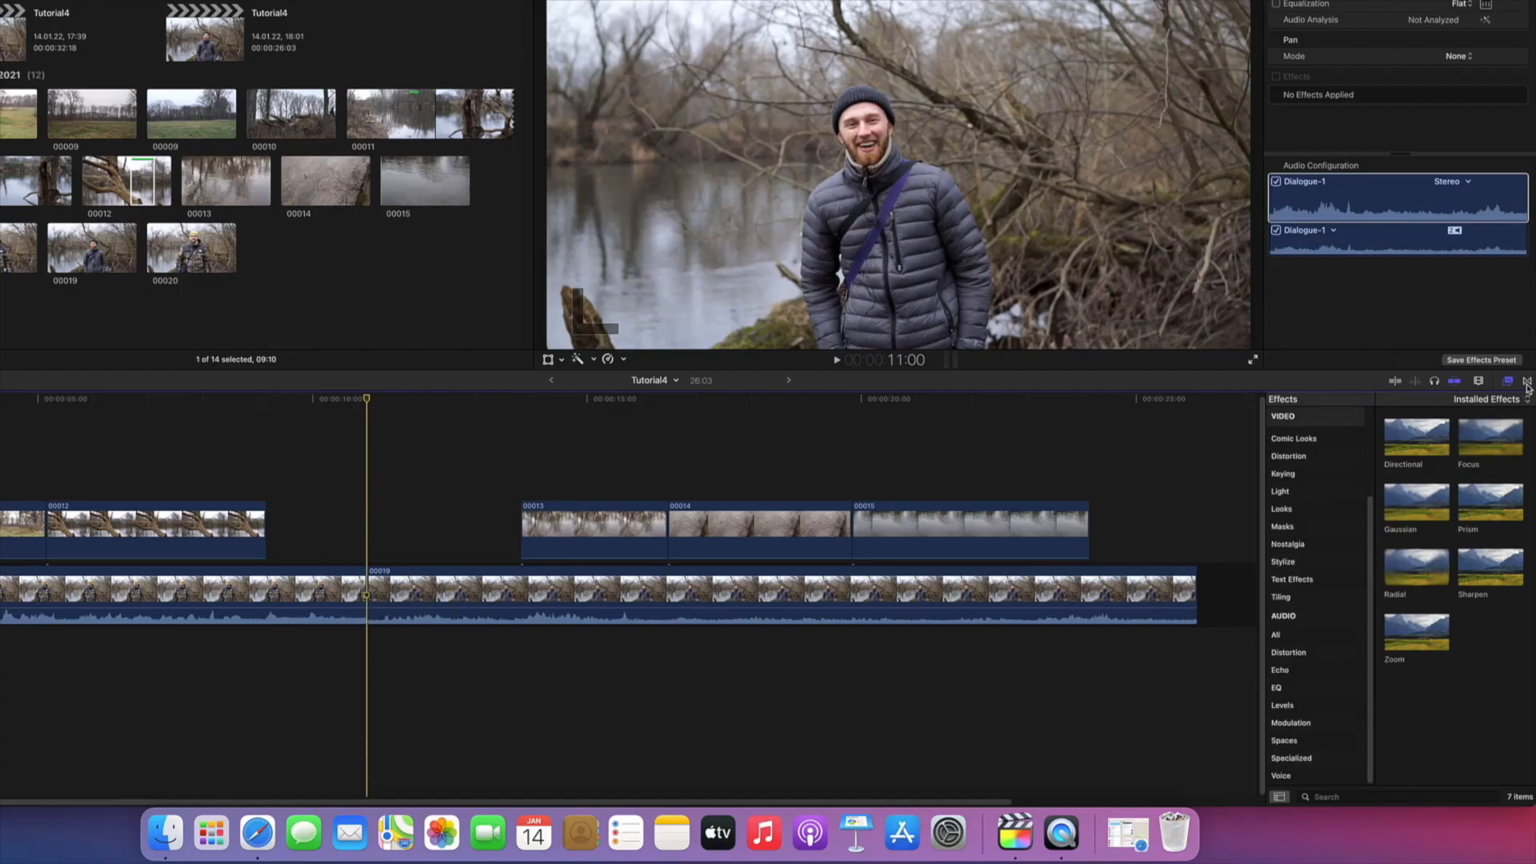
click(1526, 382)
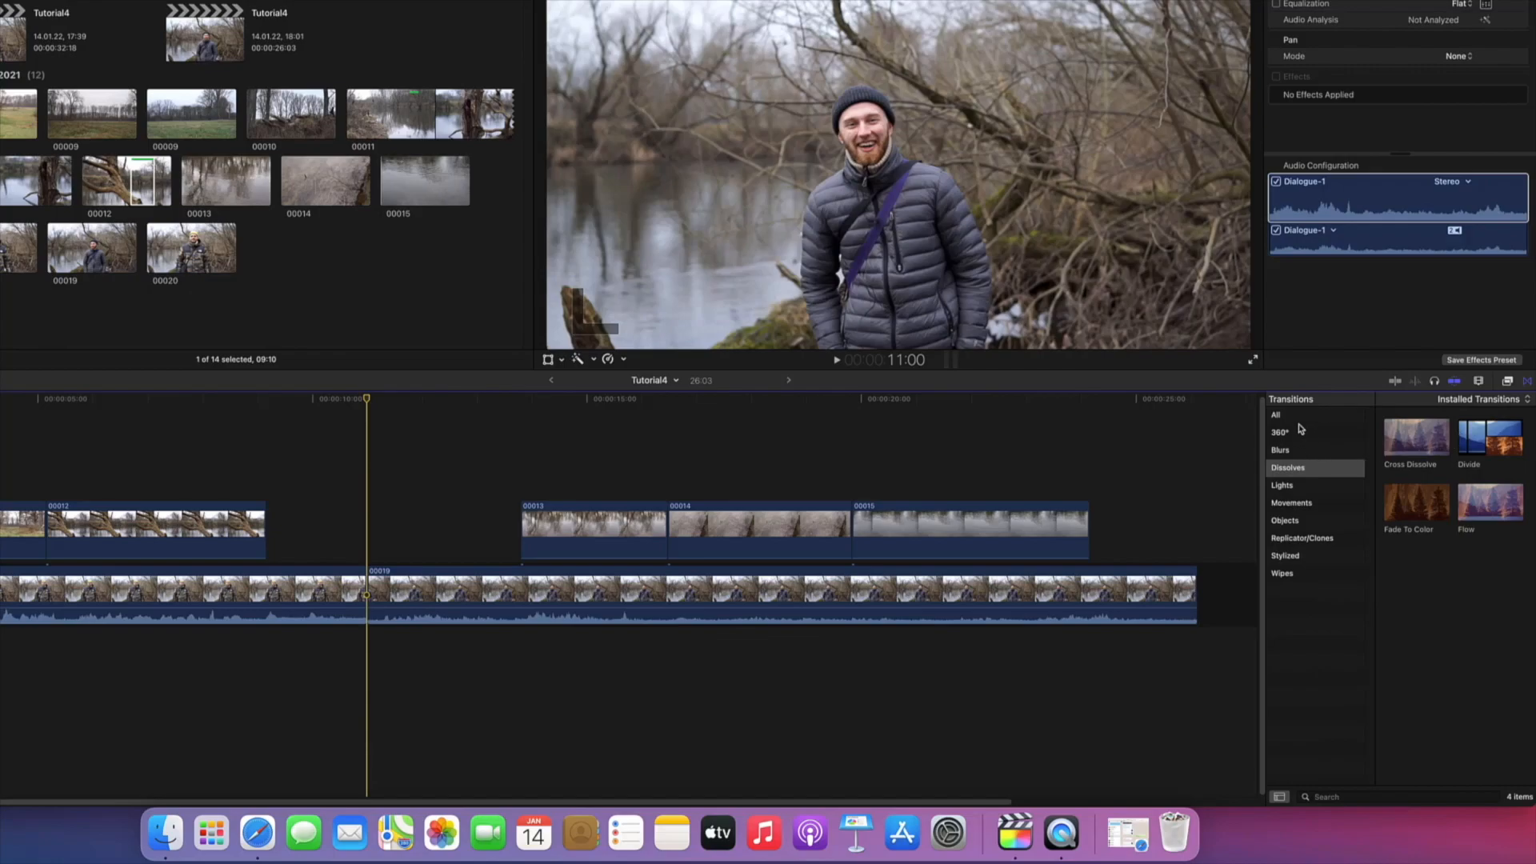
click(1296, 419)
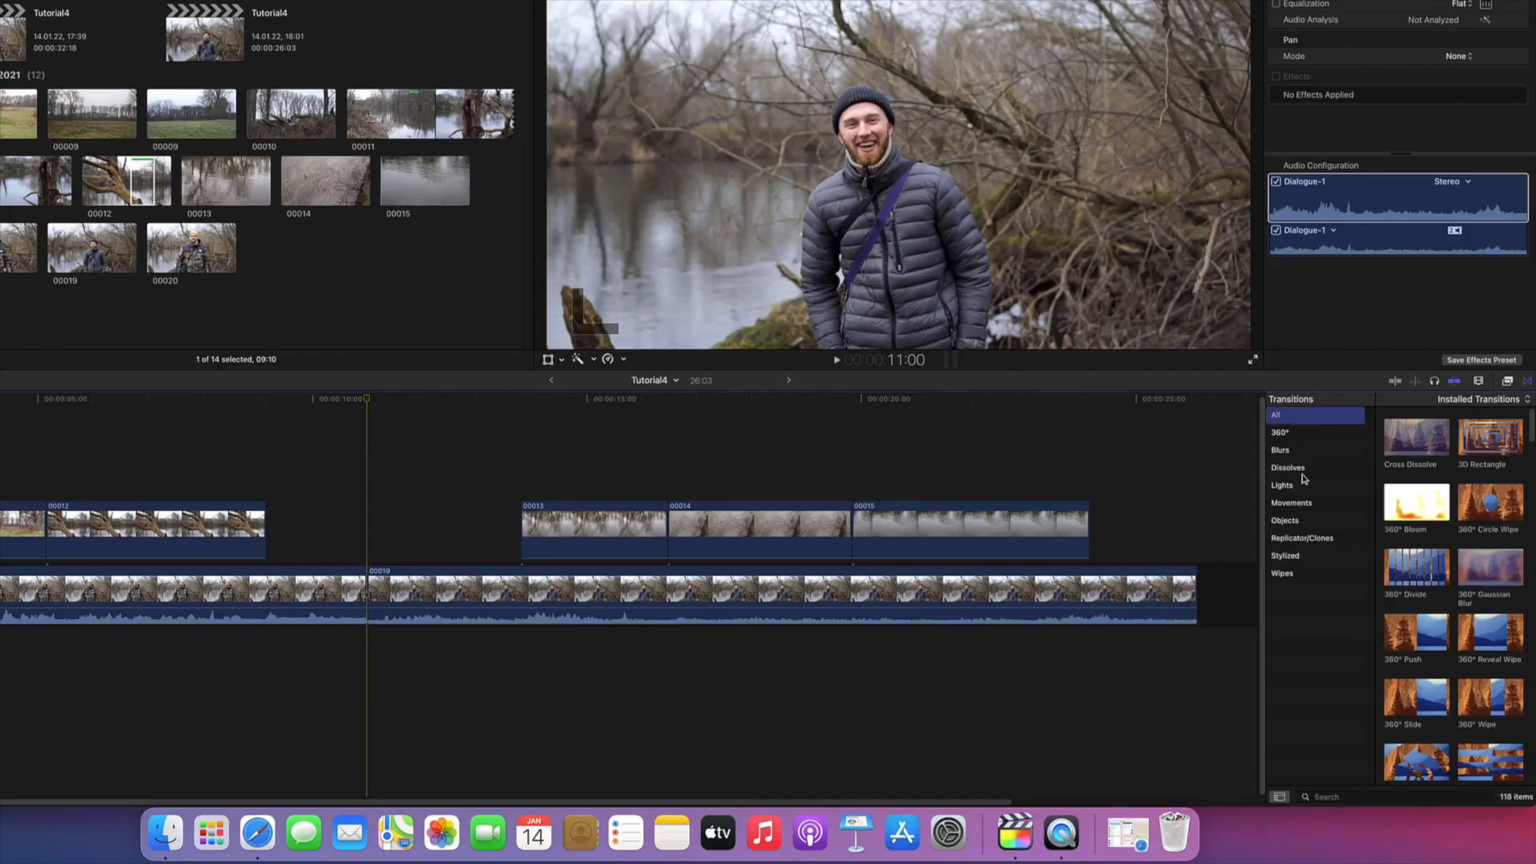
click(1298, 468)
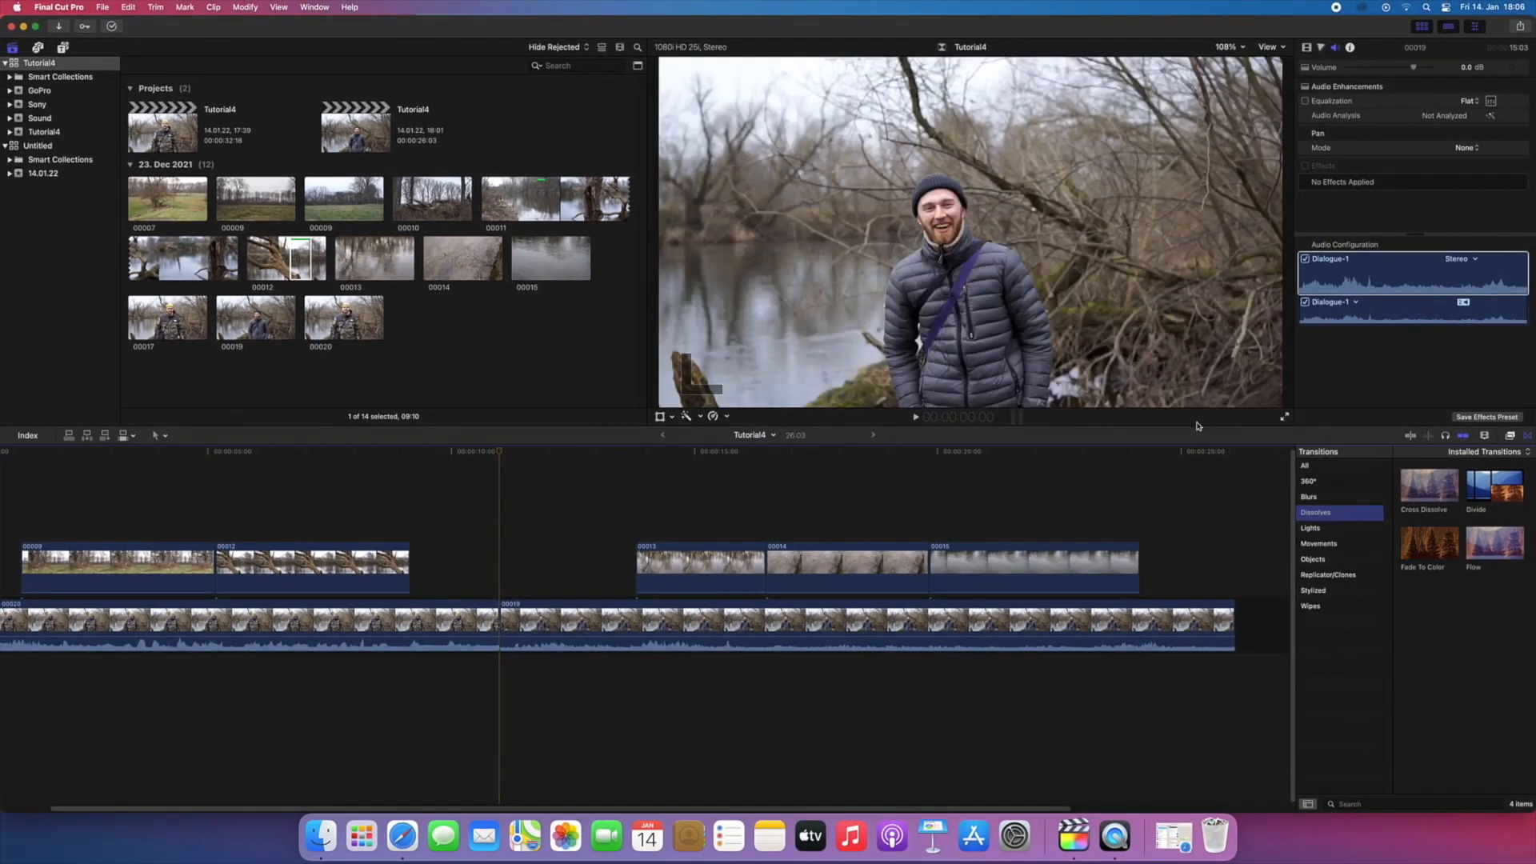
Step: Play the project full screen, return to the editing workspace, and pause playback over clip 00014
click(1284, 418)
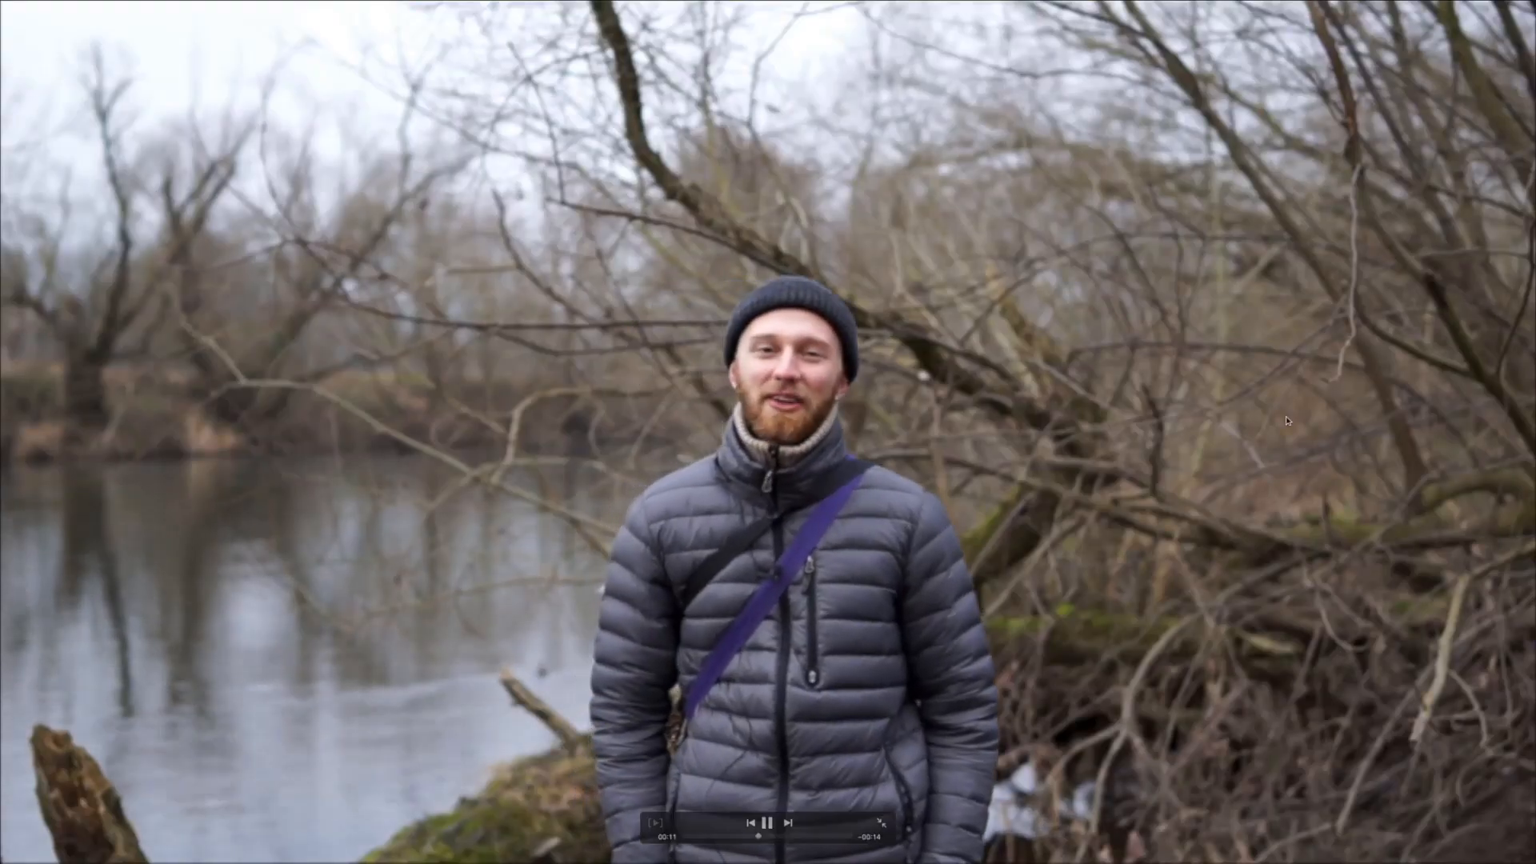
key(Escape)
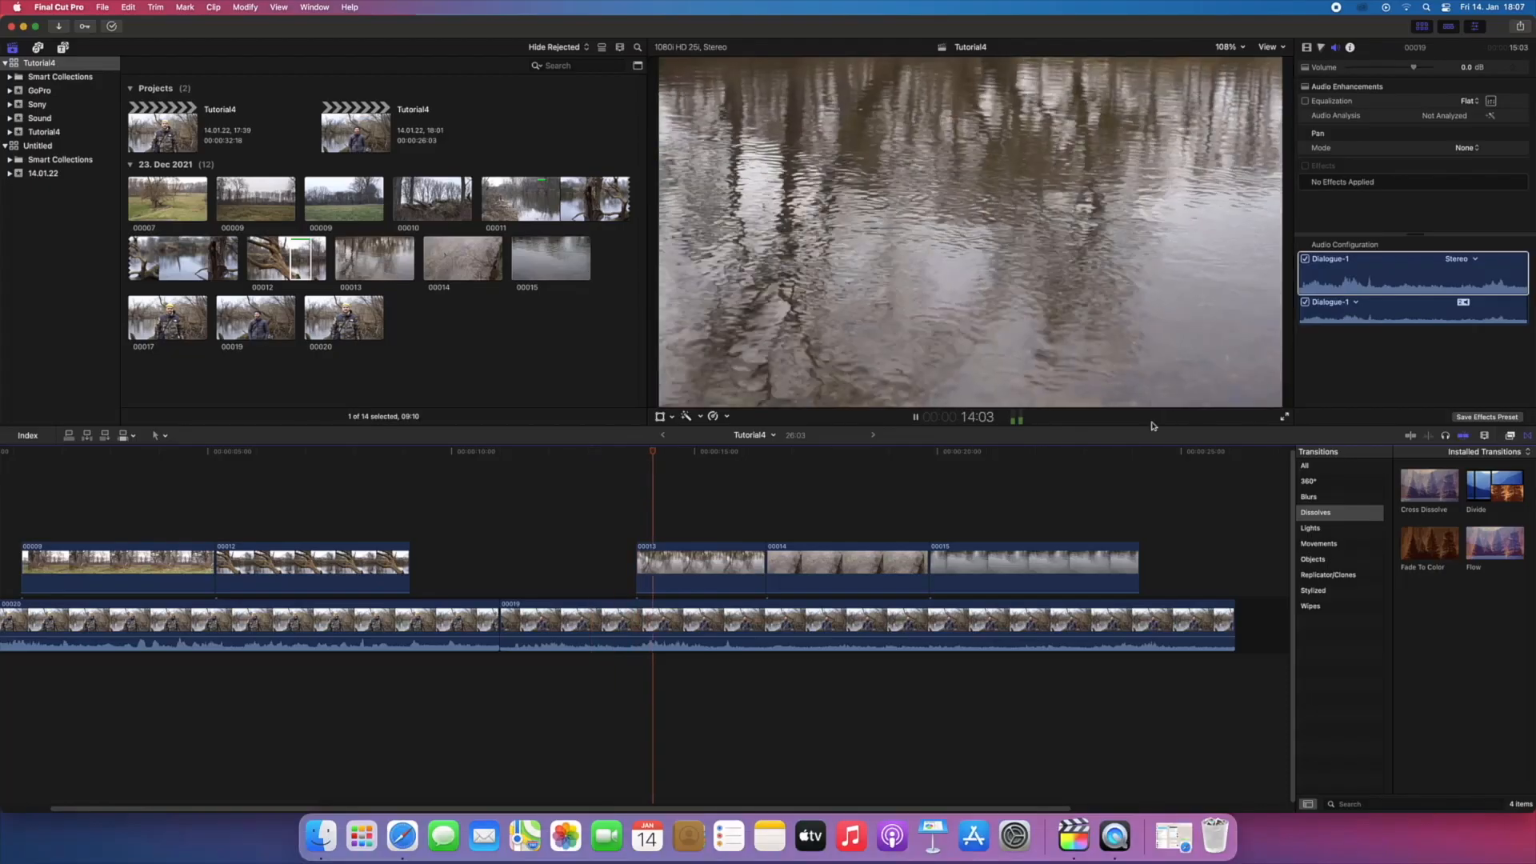
key(space)
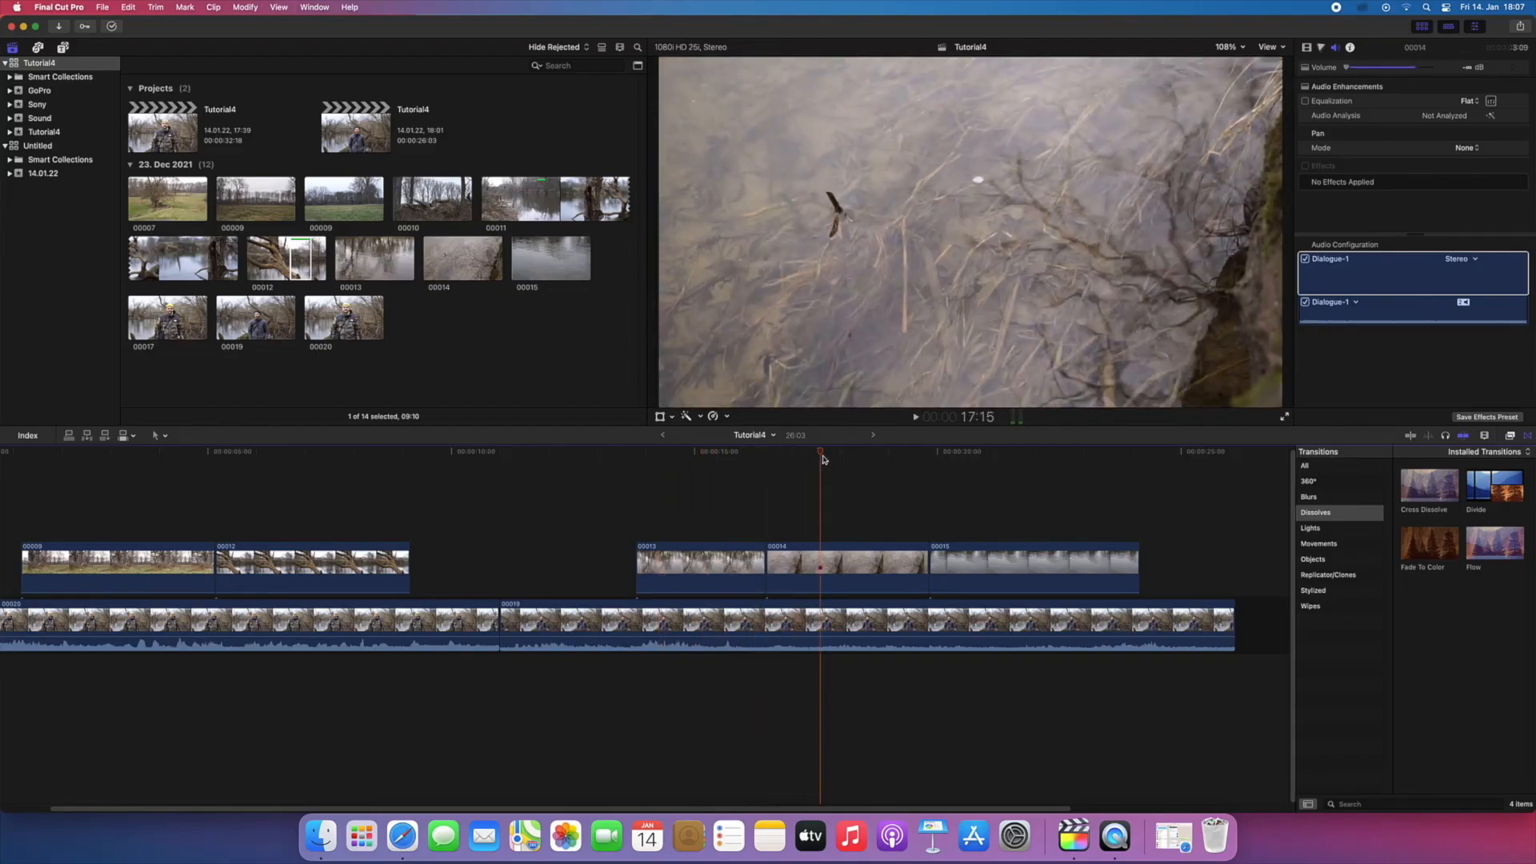
Step: Review the viewer's clip retiming, color and audio enhancement, and Transform, Crop and Distort options
click(727, 416)
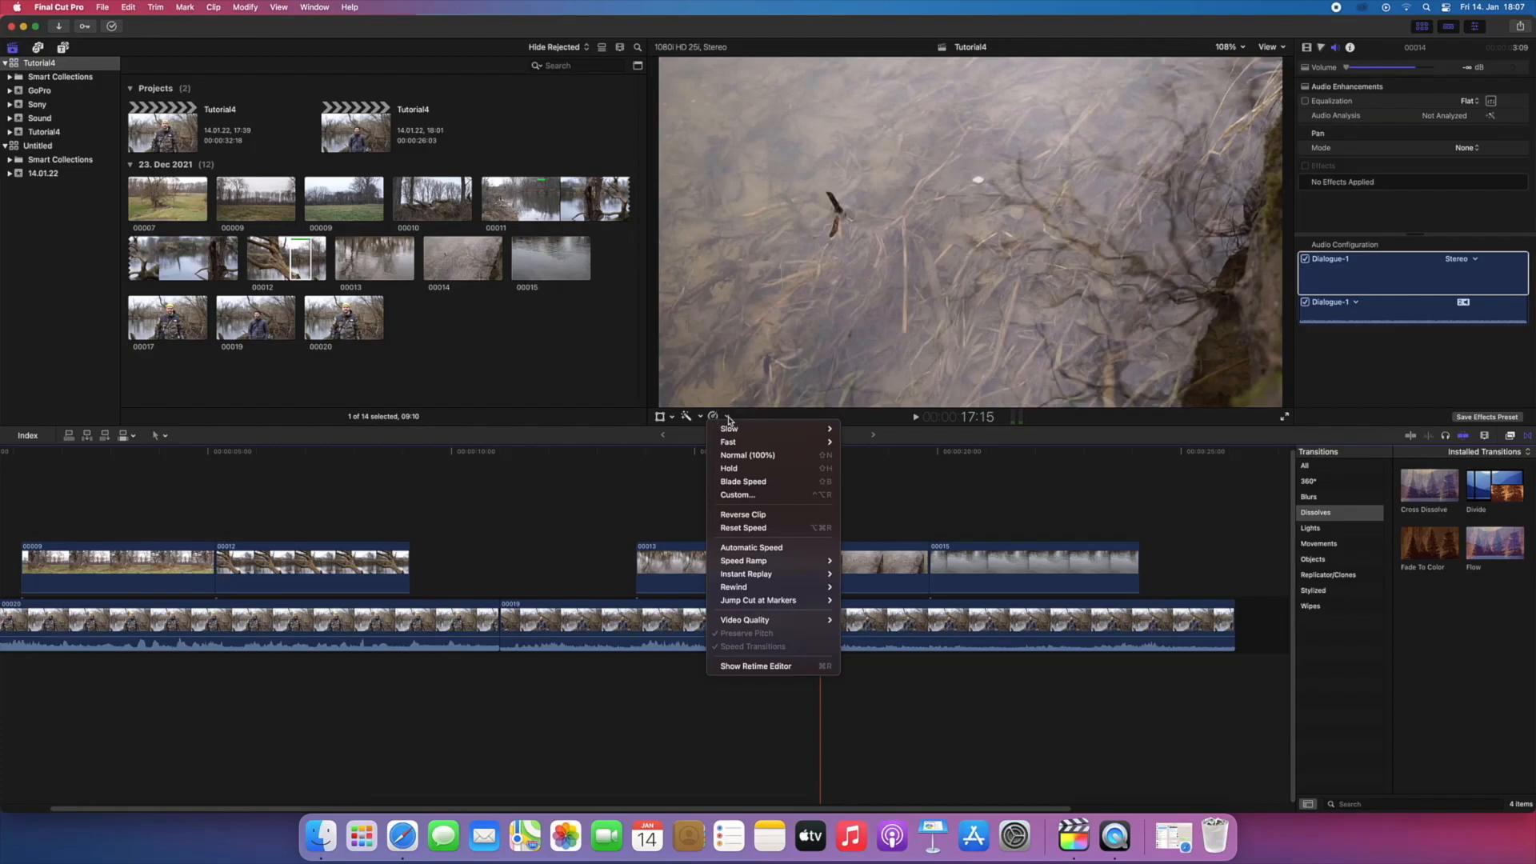
mouse_move(730, 429)
mouse_move(824, 445)
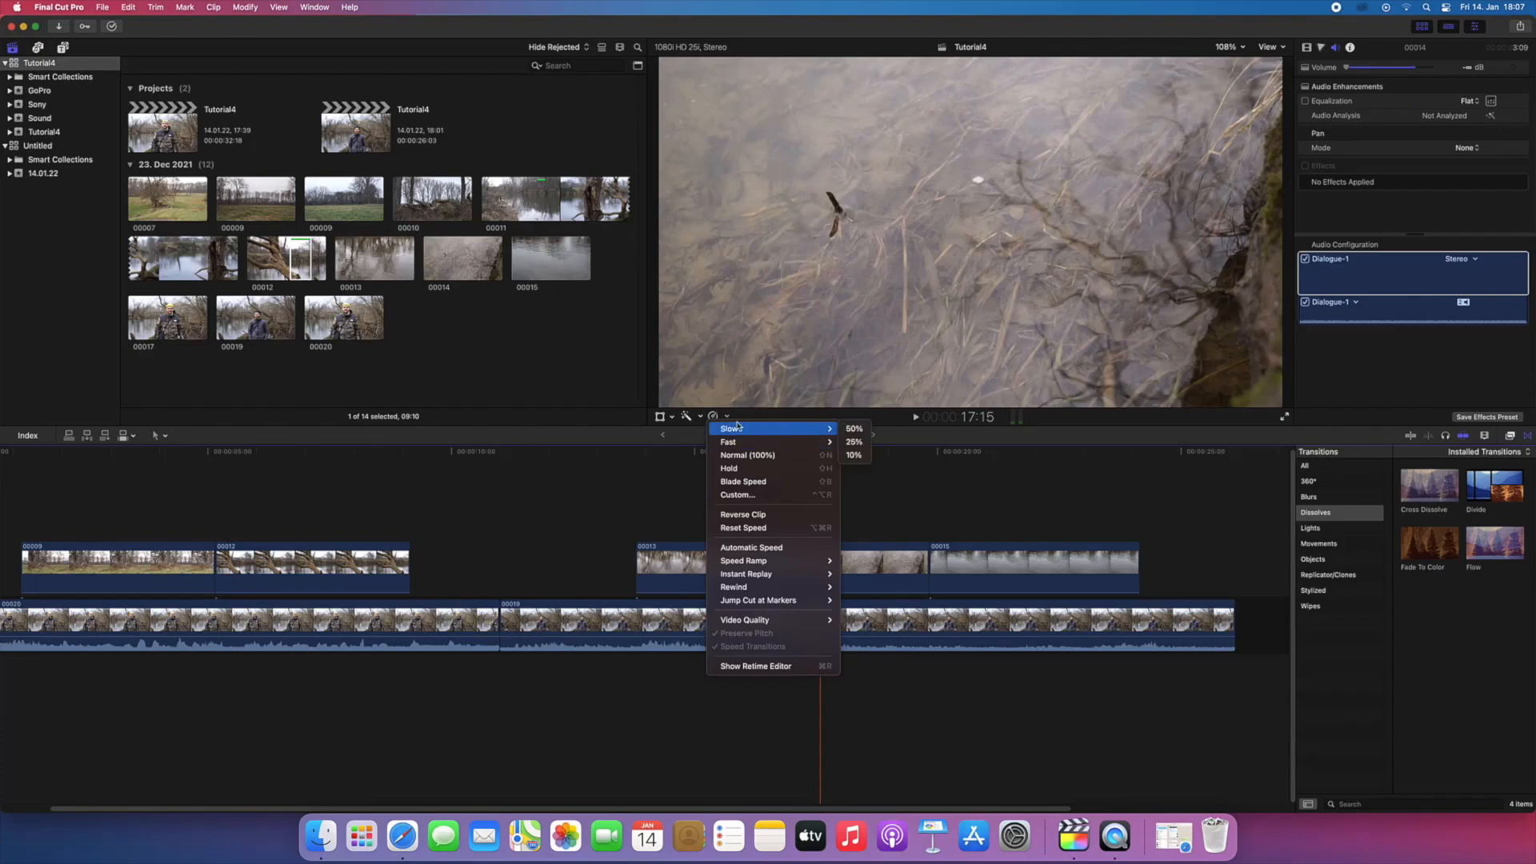
click(704, 420)
click(702, 419)
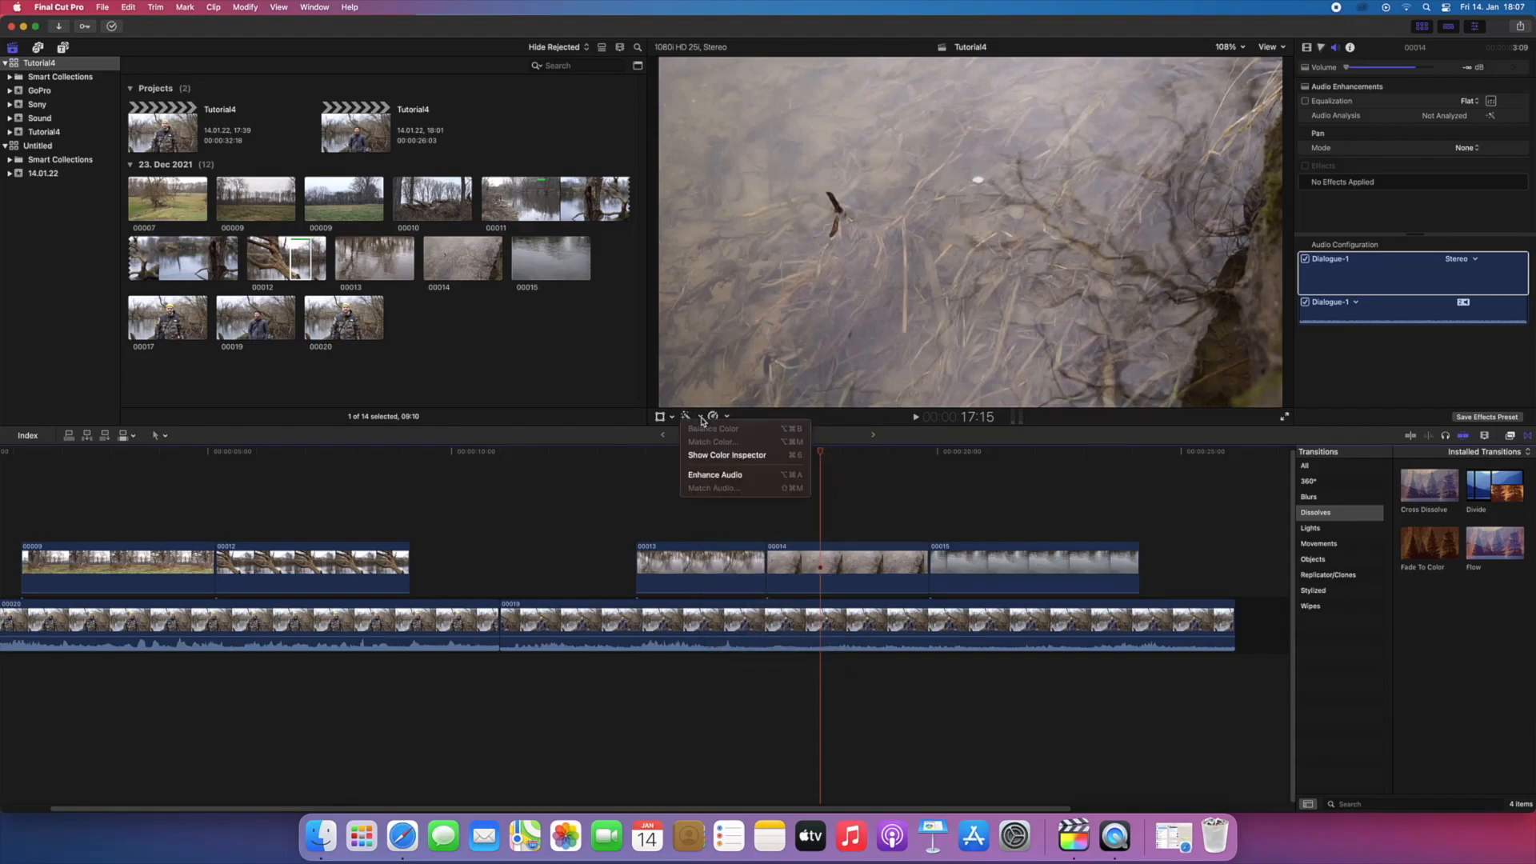
click(703, 419)
click(672, 417)
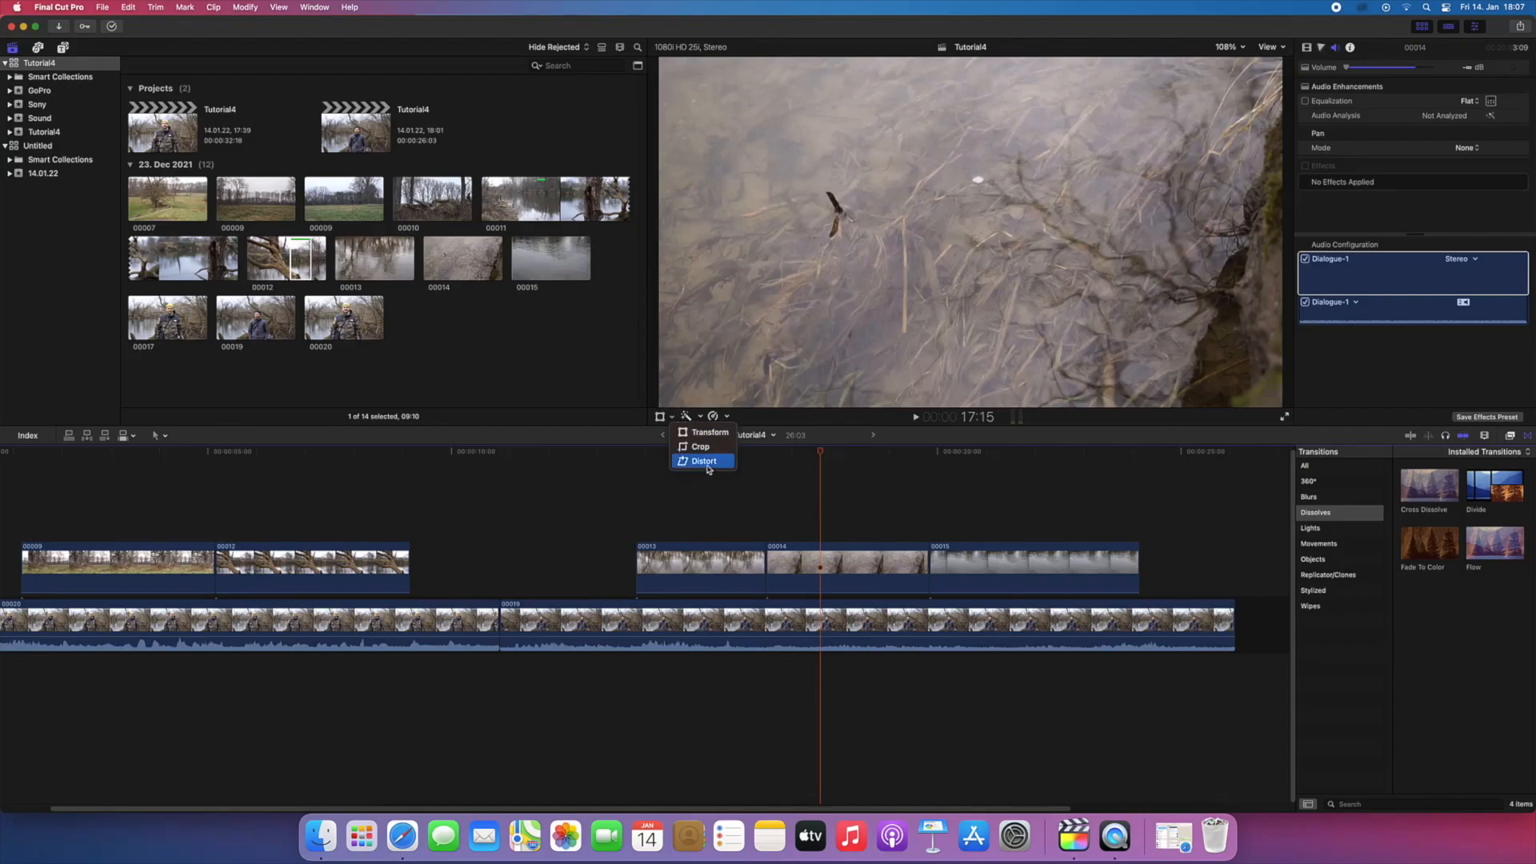
click(651, 480)
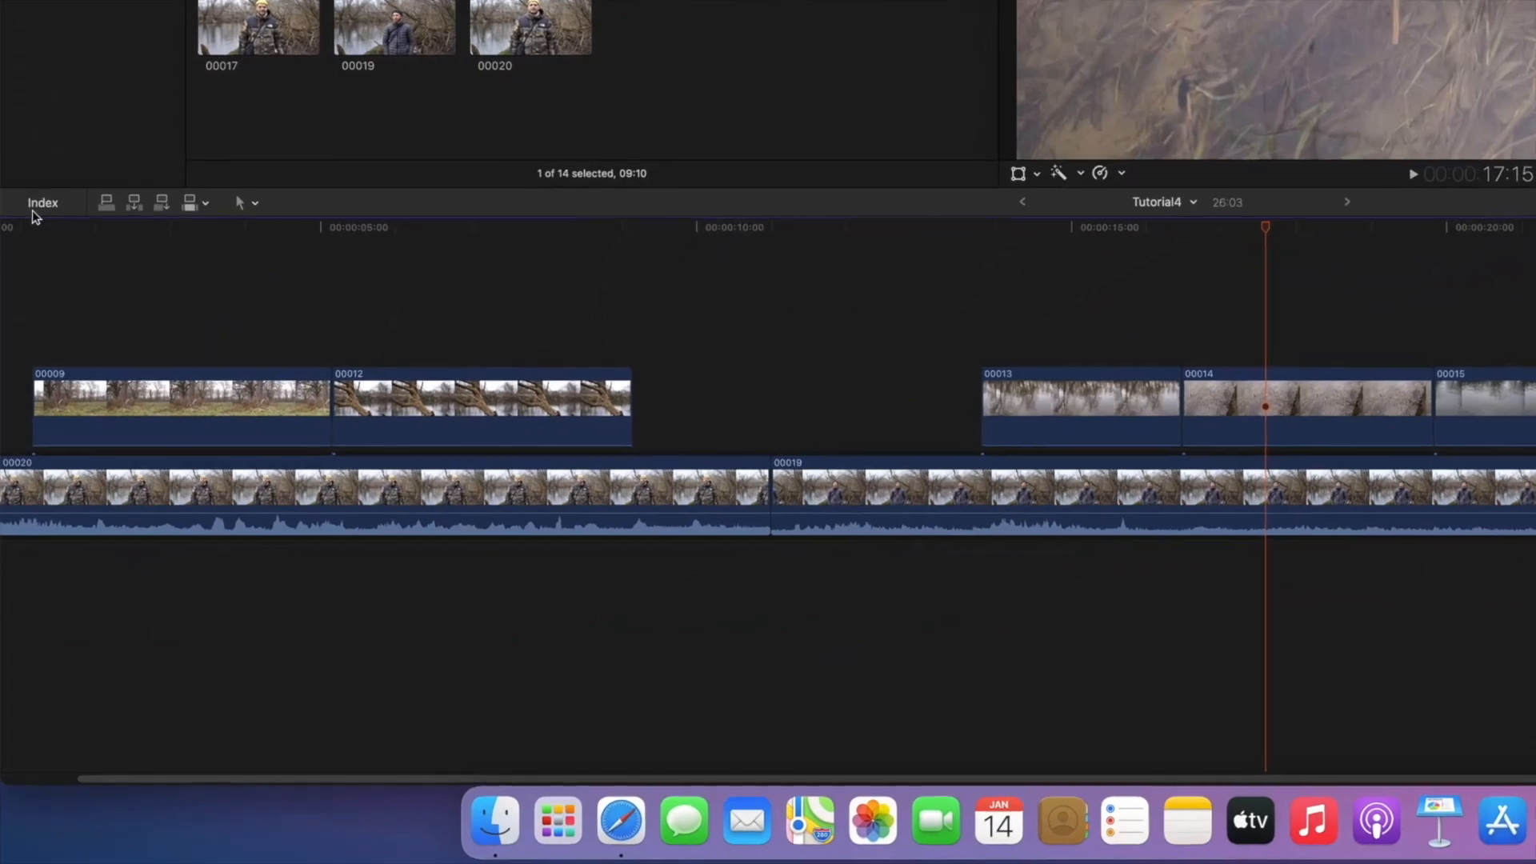
Step: Use the timeline index to jump to clips 00020 and 00009, return to clip 00020, and close the index
click(40, 204)
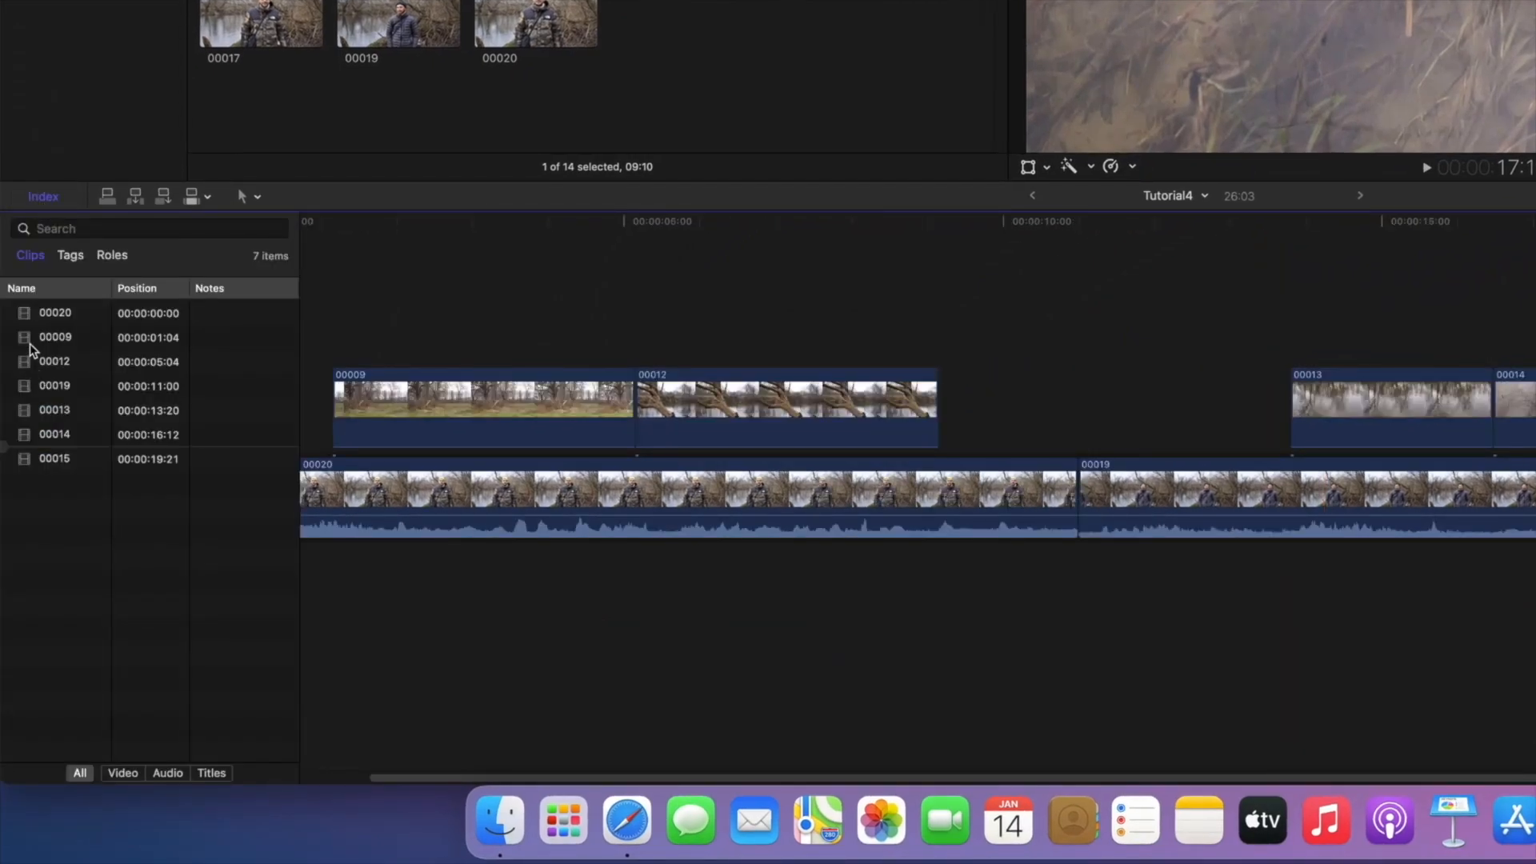
click(55, 313)
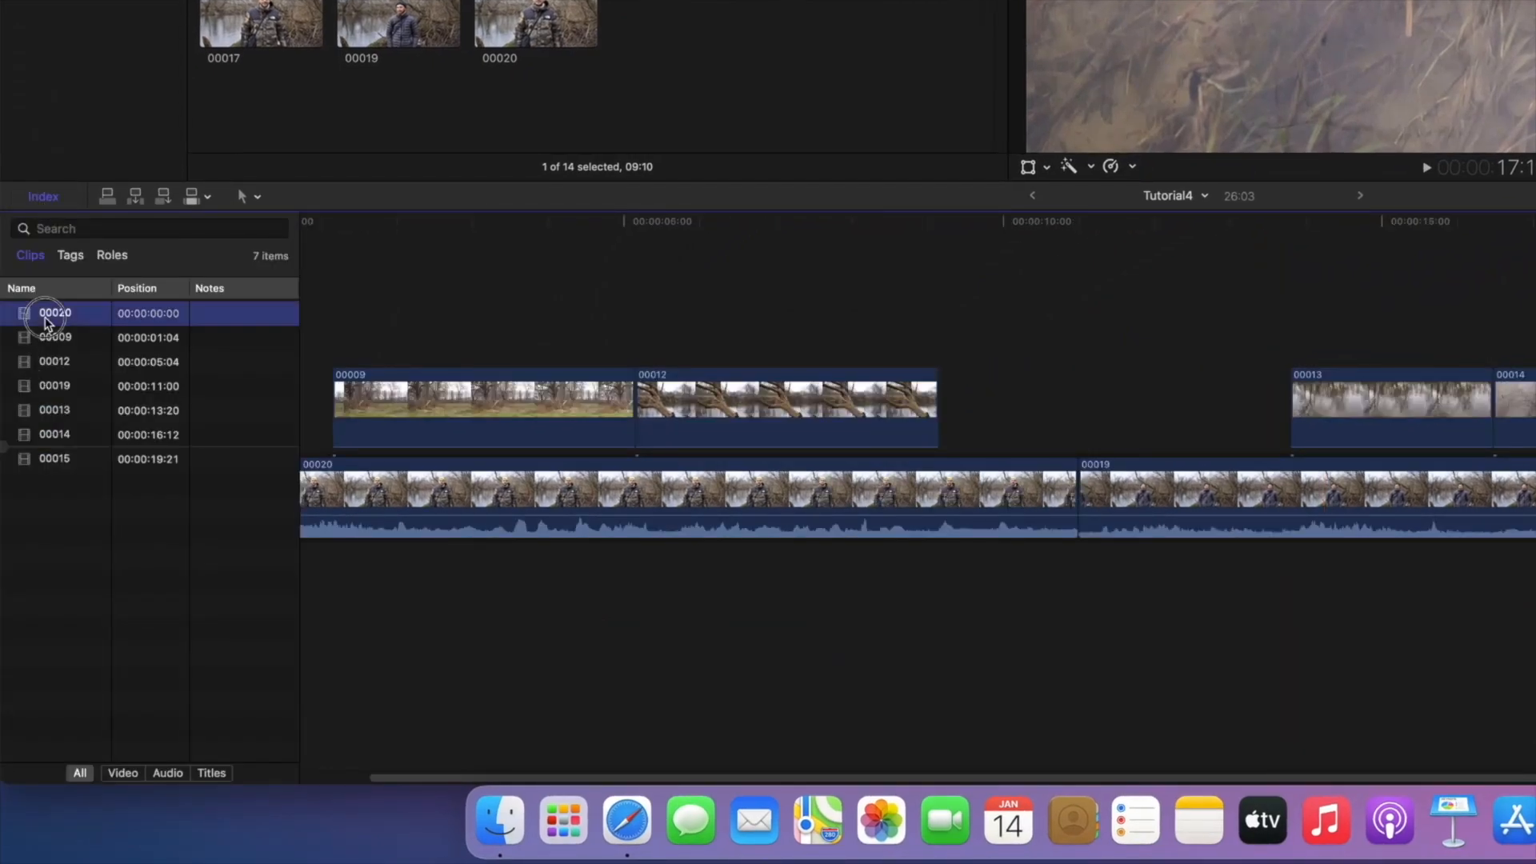
click(45, 338)
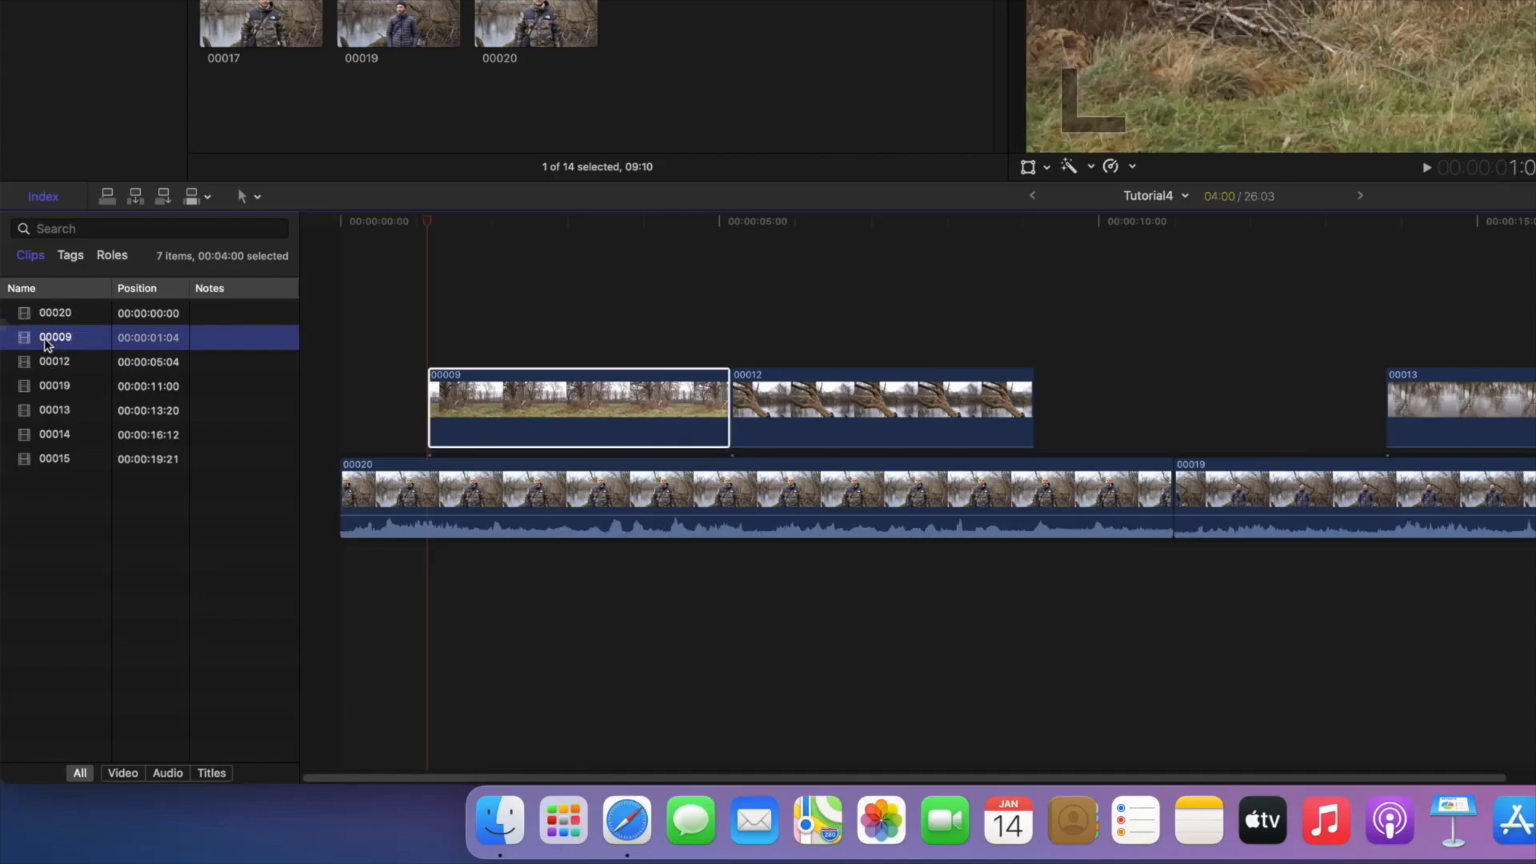
click(46, 319)
click(41, 198)
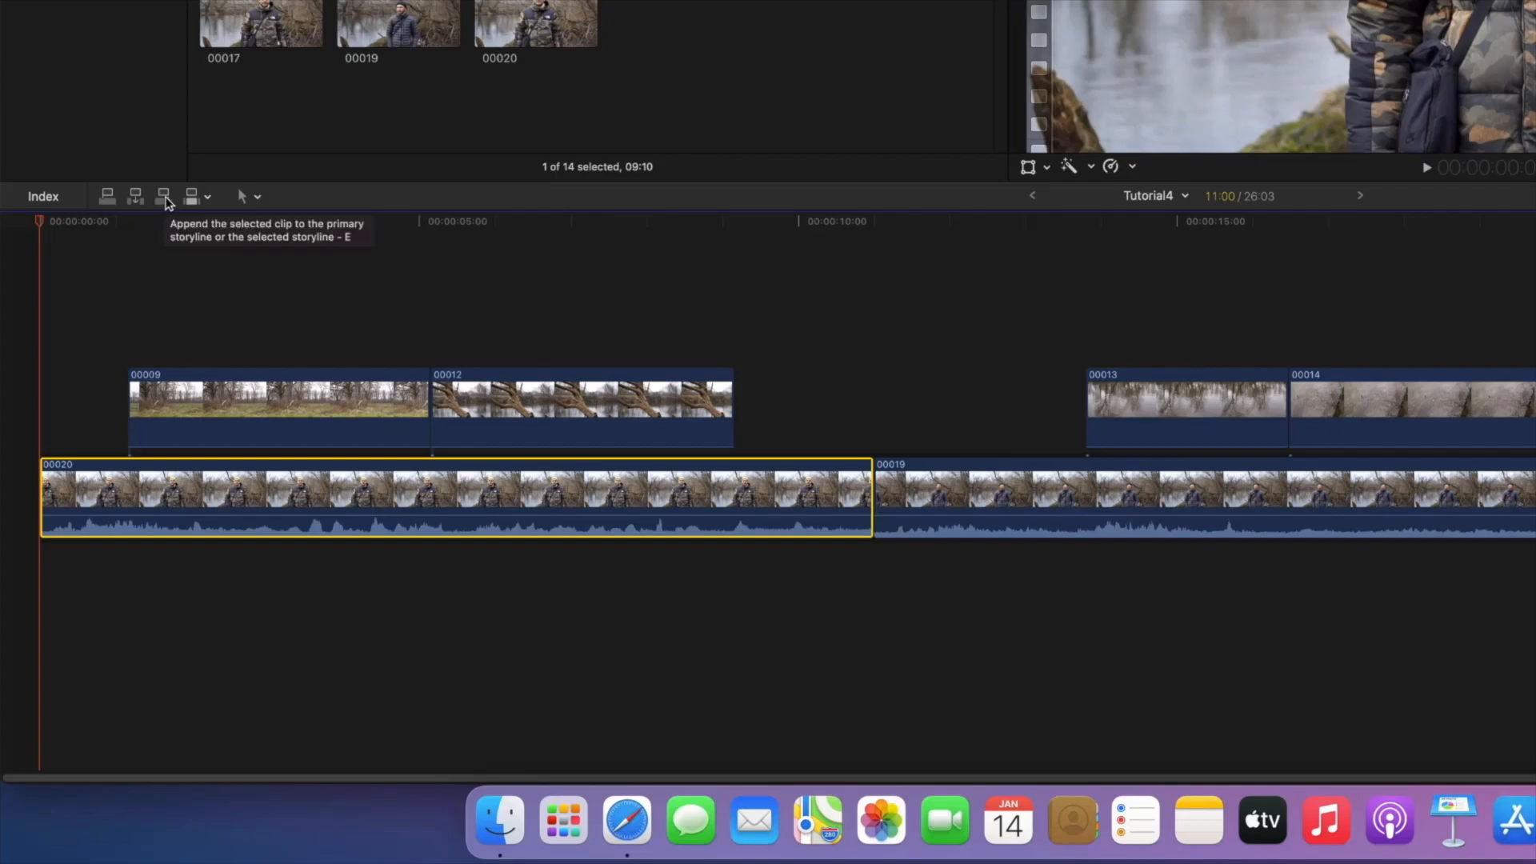
Step: Review the available timeline editing tools, including the Blade tool
click(257, 197)
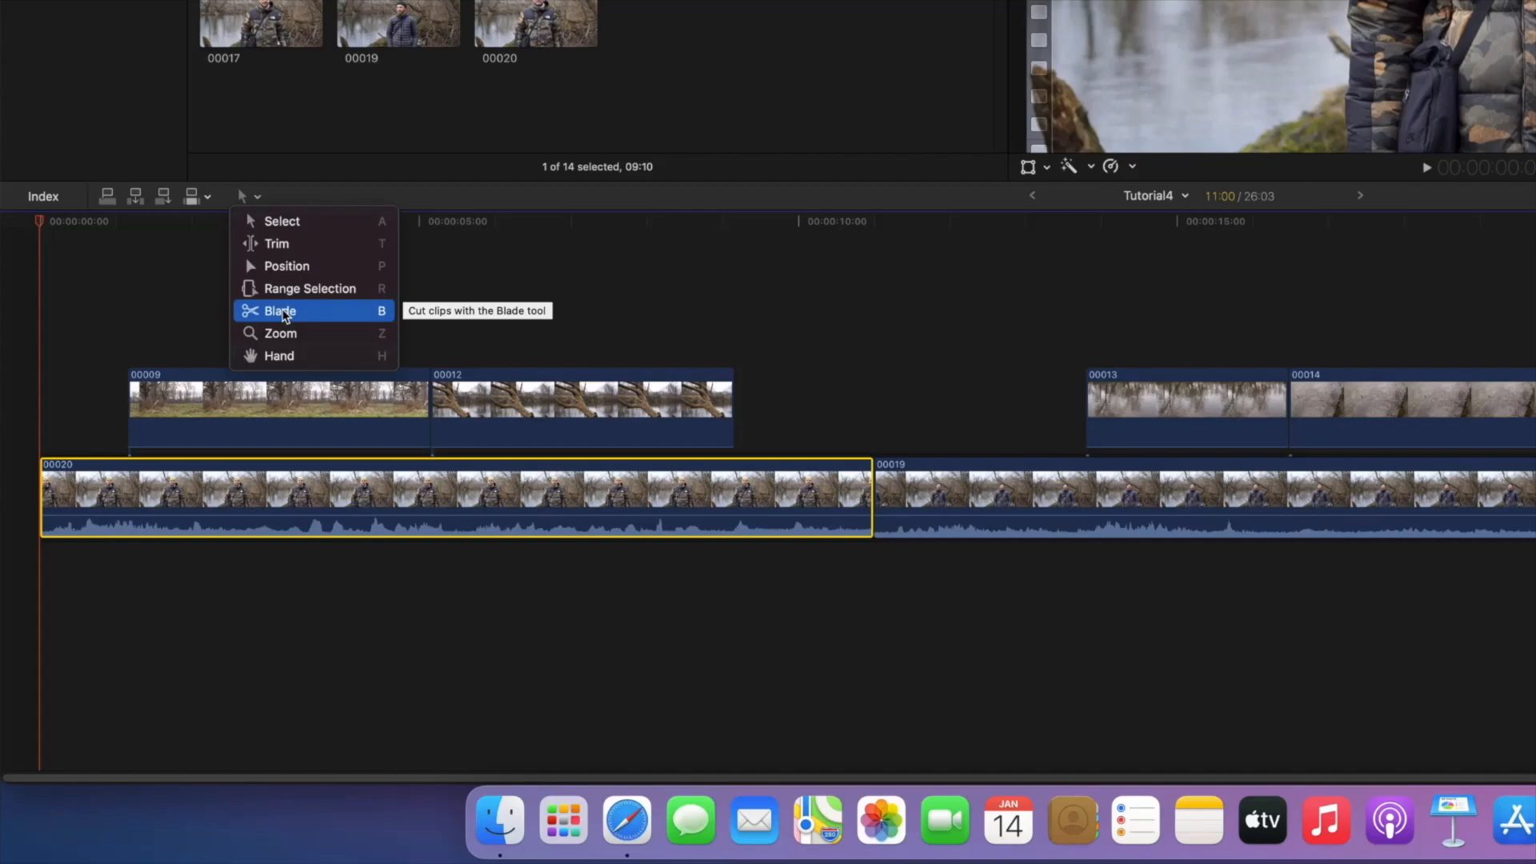
click(137, 288)
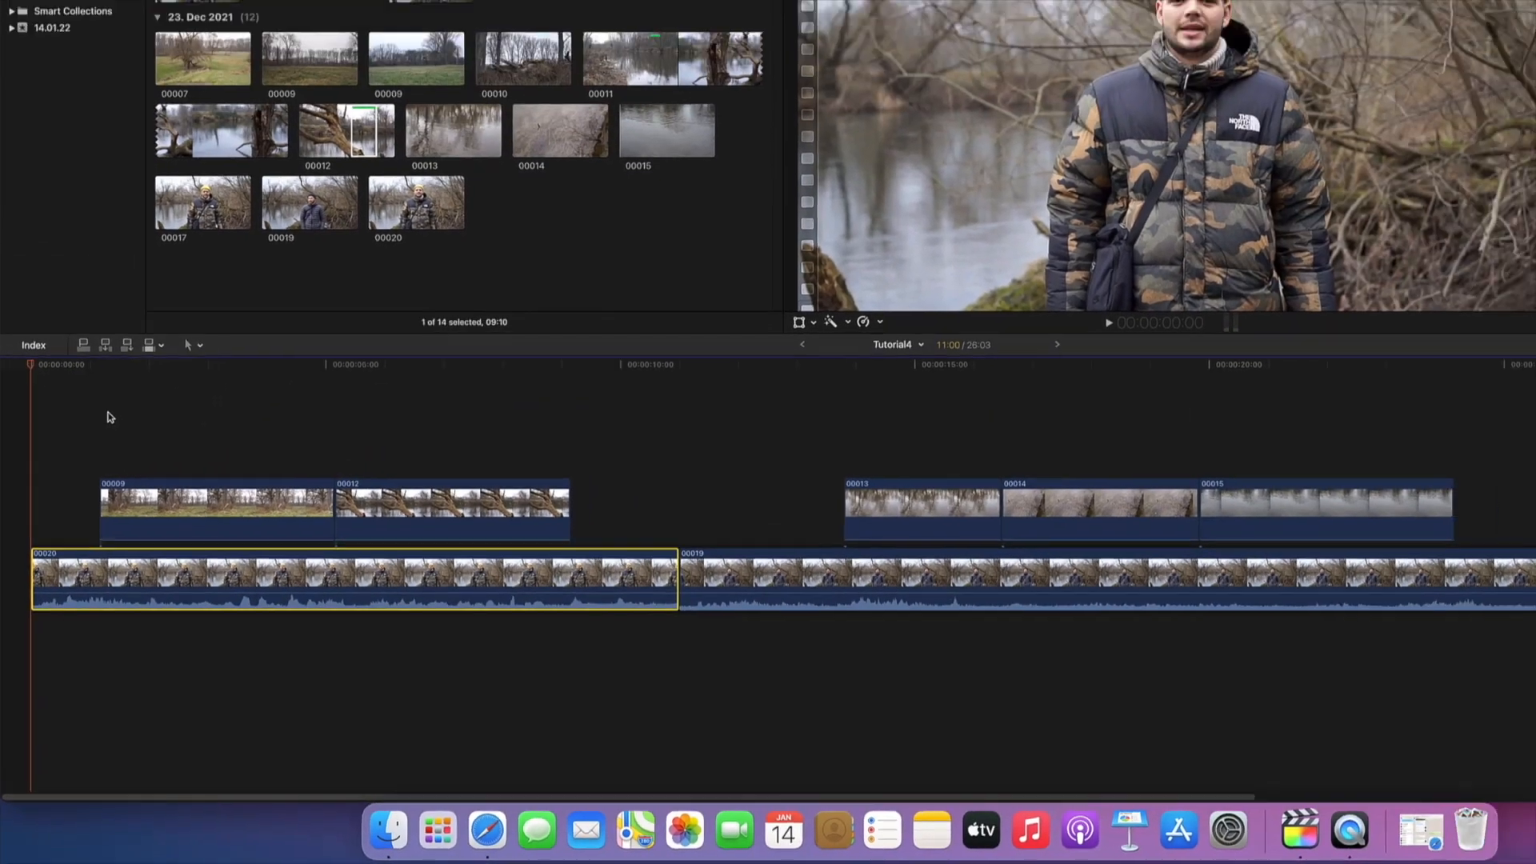